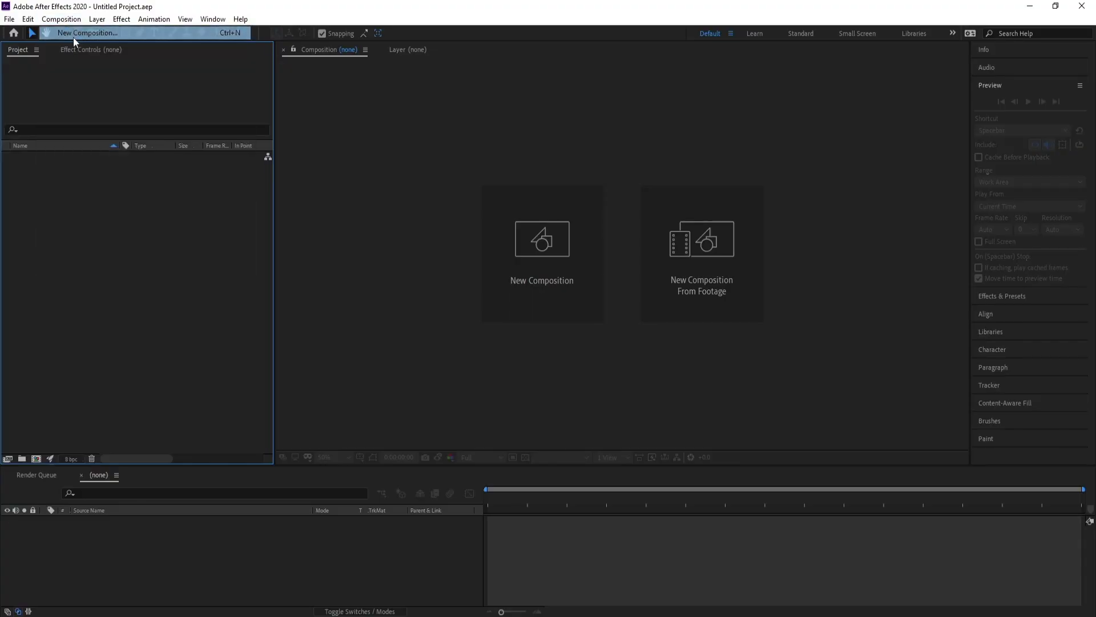
# Create Comp 1 and add a new solid layer named Form
pyautogui.click(540, 385)
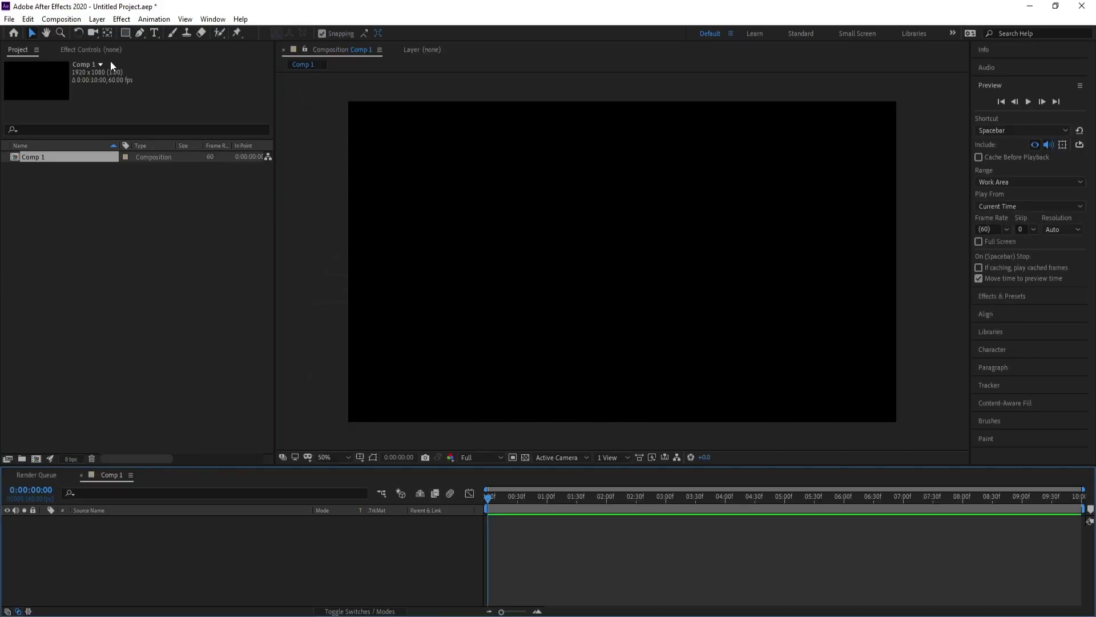
pyautogui.click(97, 19)
pyautogui.moveTo(113, 34)
pyautogui.click(291, 46)
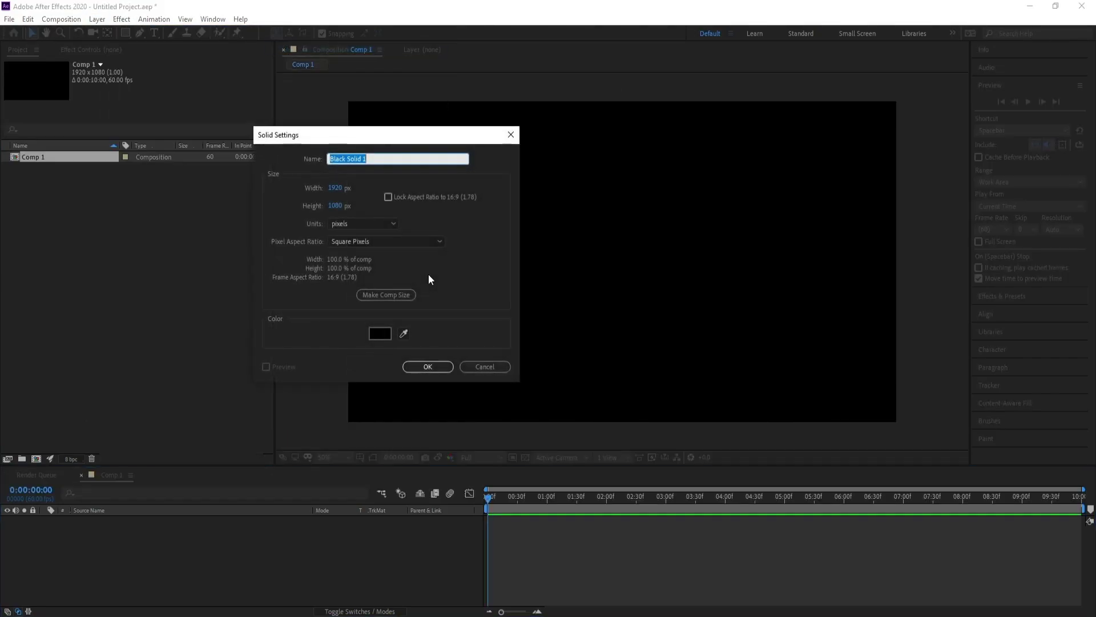
pyautogui.write('Form')
pyautogui.click(439, 366)
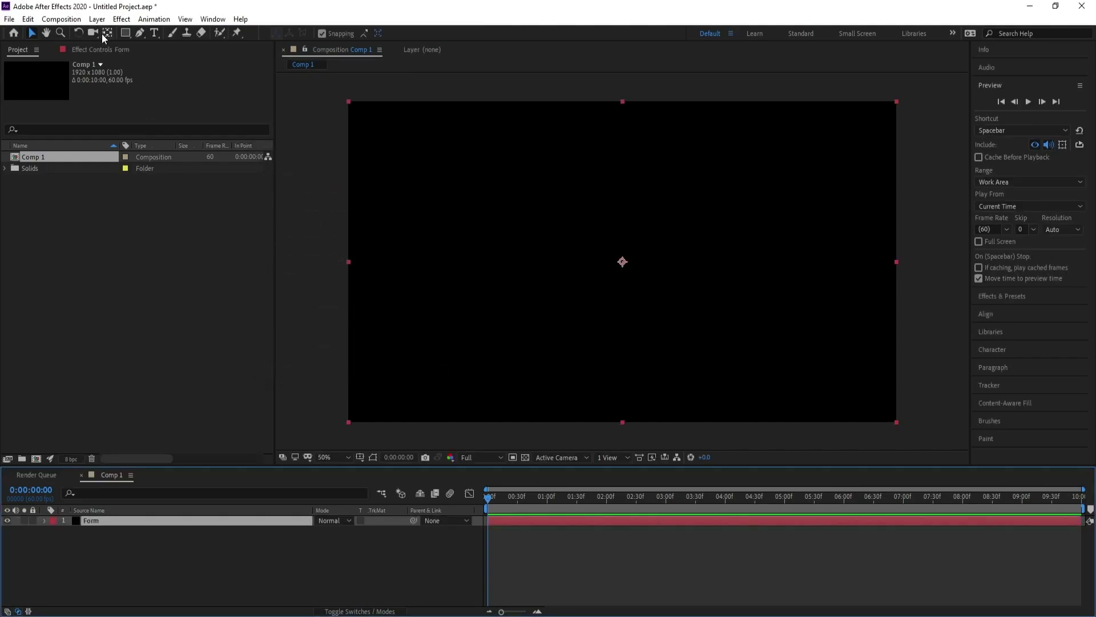
# Apply the RG Trapcode Form effect to the Form layer
pyautogui.click(121, 18)
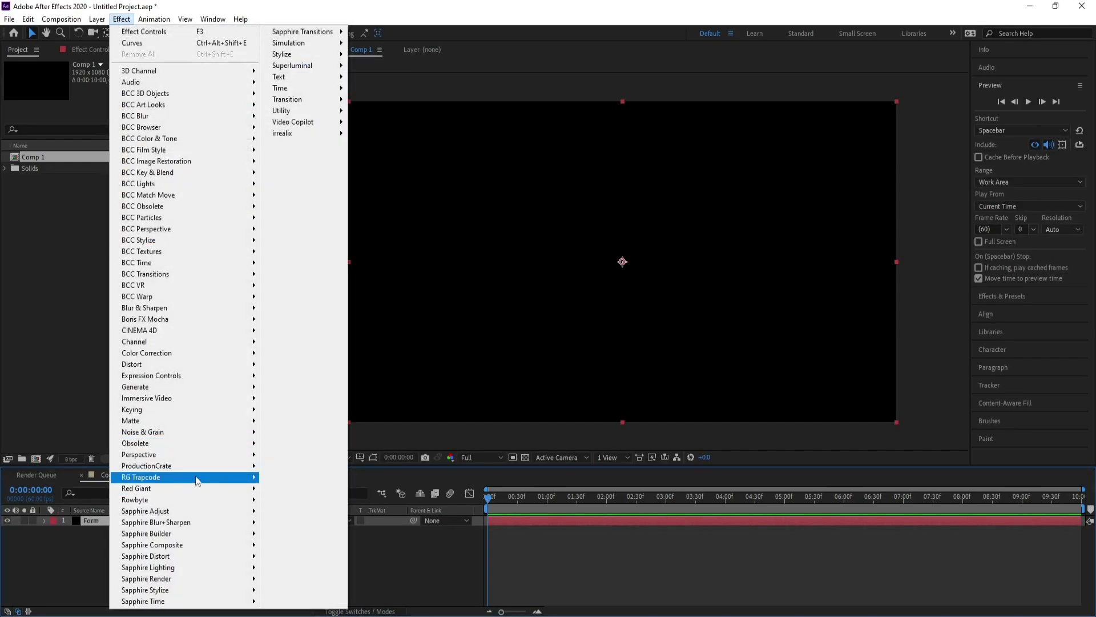
pyautogui.moveTo(196, 479)
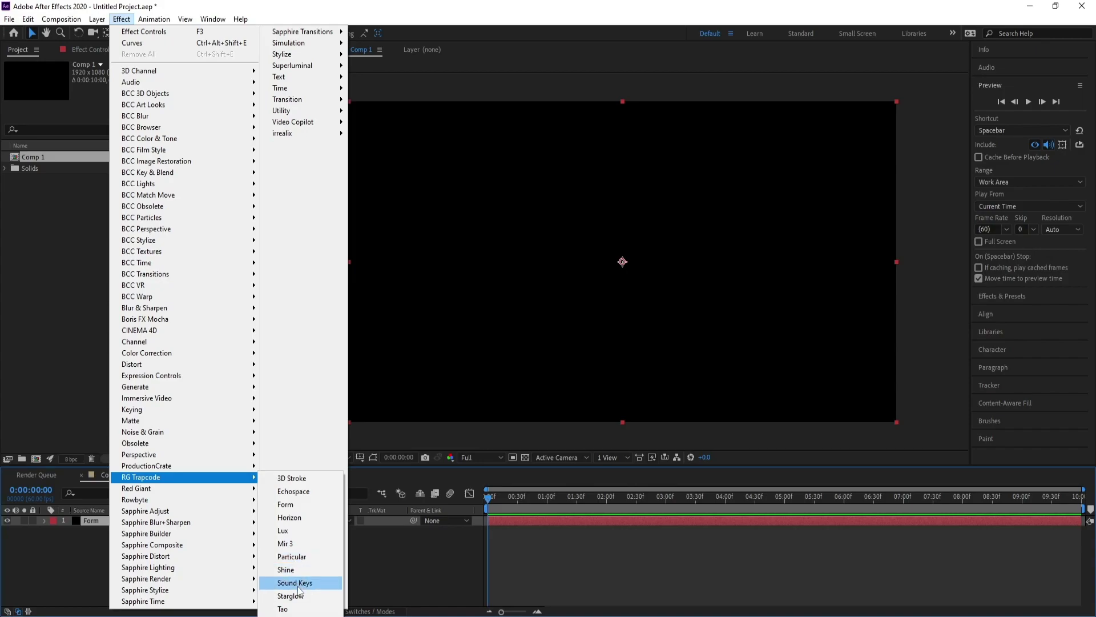
pyautogui.click(285, 504)
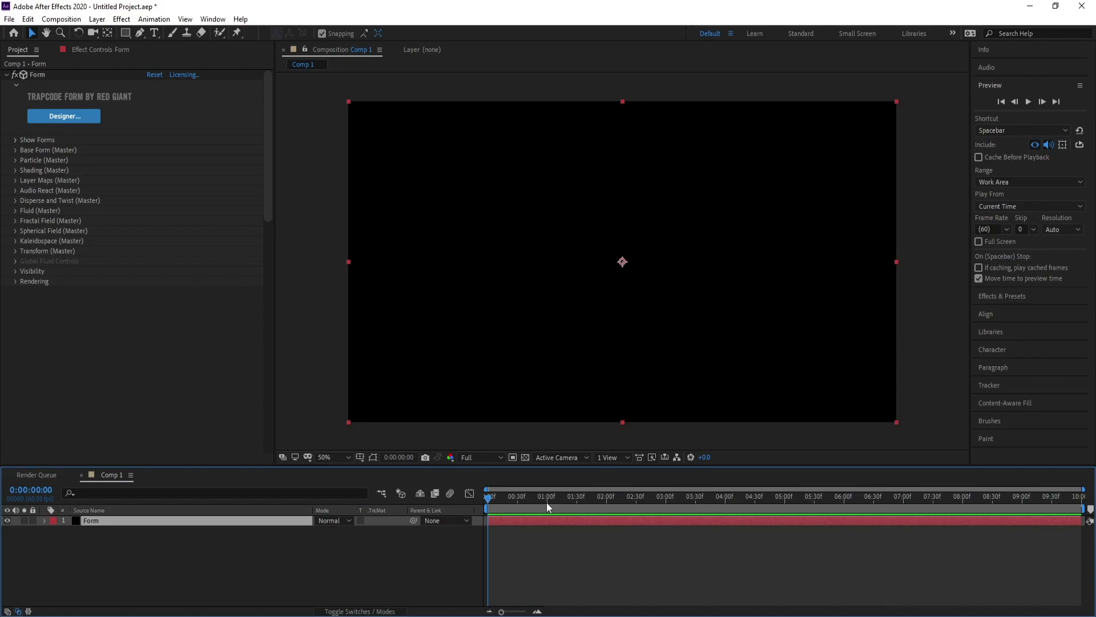
# Move to frame 59 and switch the Base Form Size to XYZ Individual
pyautogui.click(547, 502)
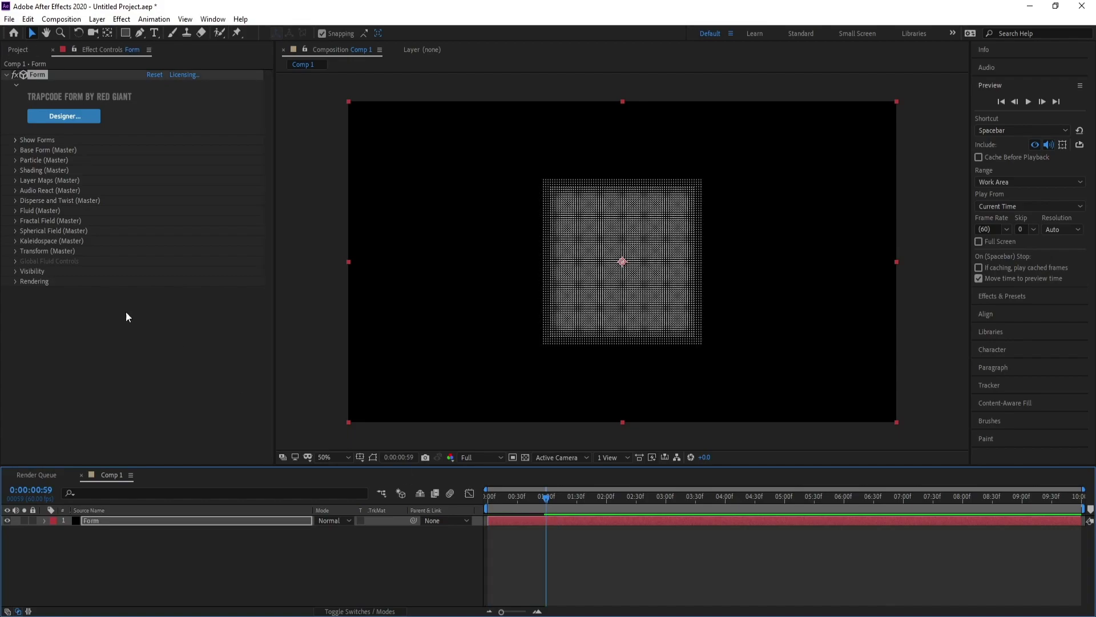
pyautogui.click(16, 149)
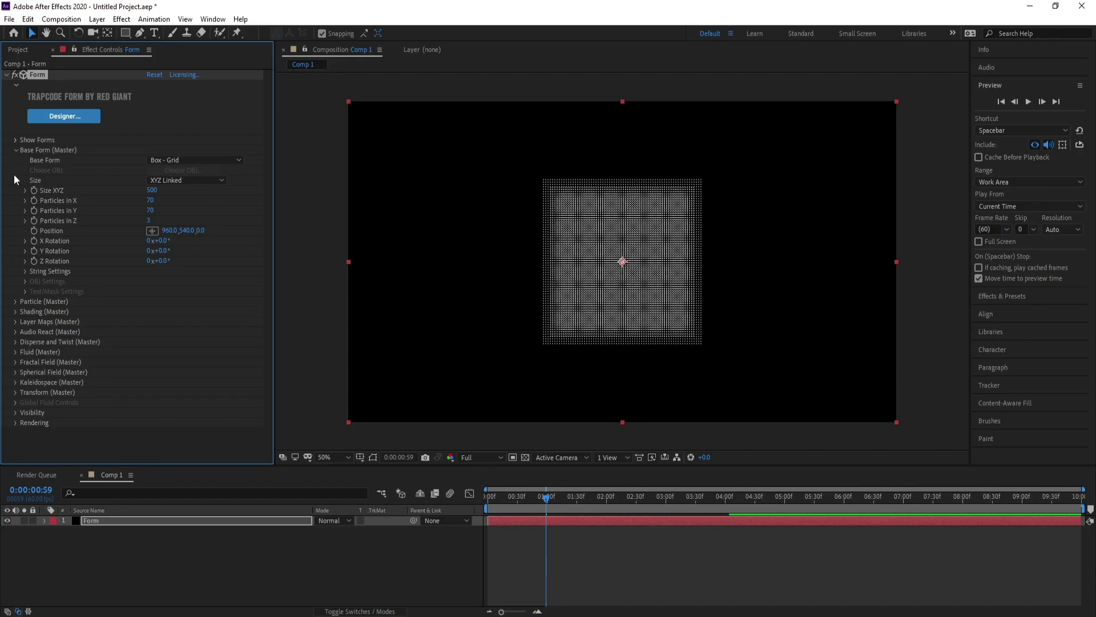
pyautogui.click(179, 181)
pyautogui.click(171, 204)
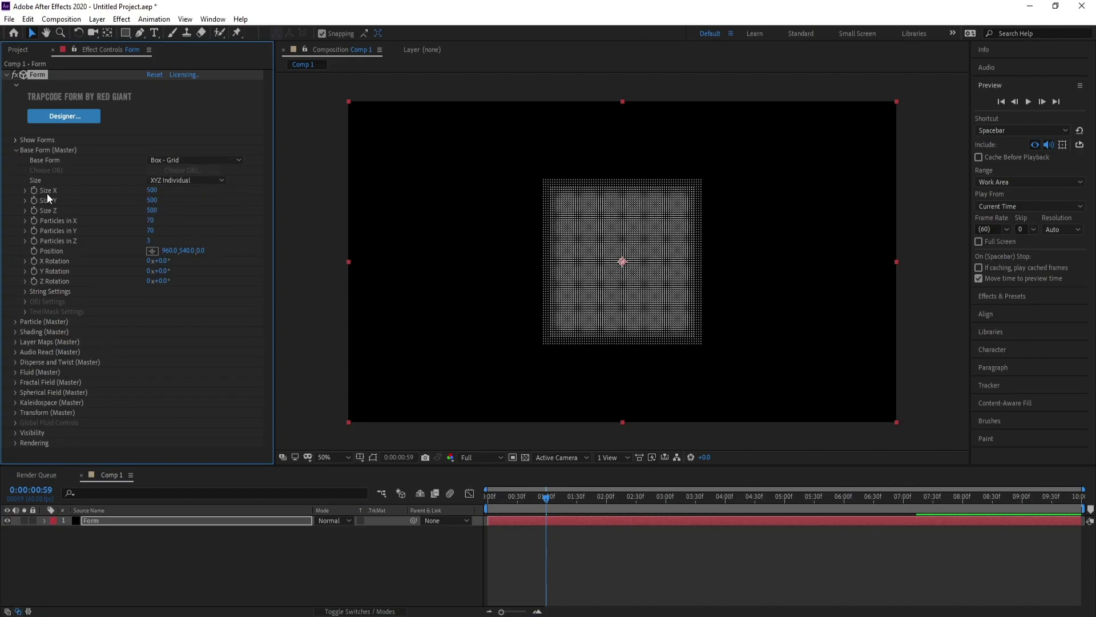
# Enter Size X 10000, Size Y 10000 and Size Z 2000, then preview the particles
pyautogui.click(151, 190)
pyautogui.write('1000')
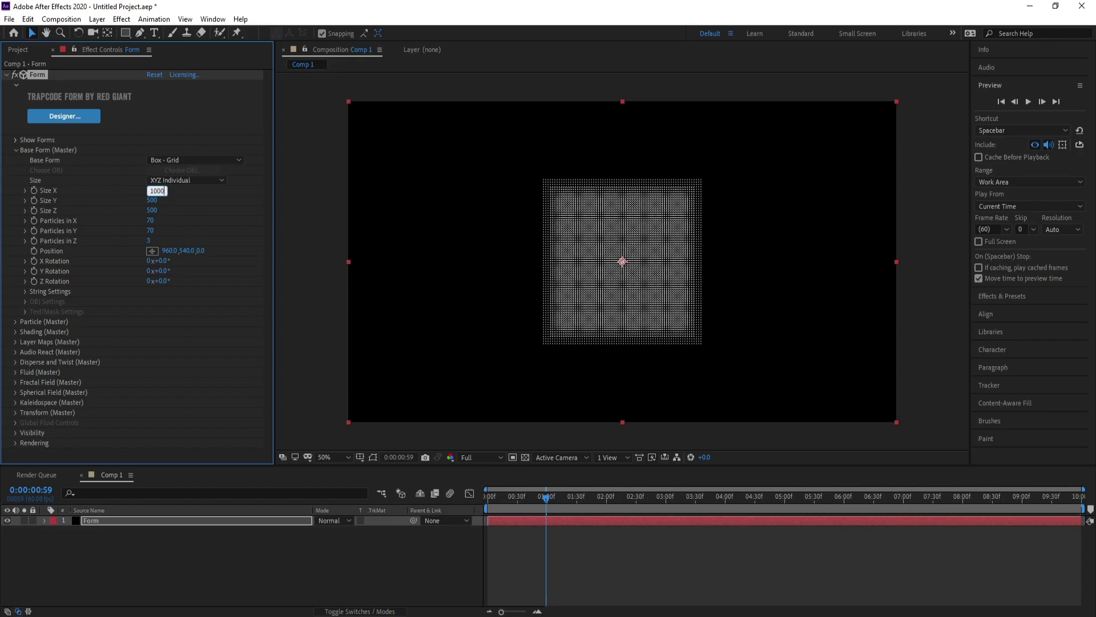
pyautogui.write('0')
pyautogui.click(151, 200)
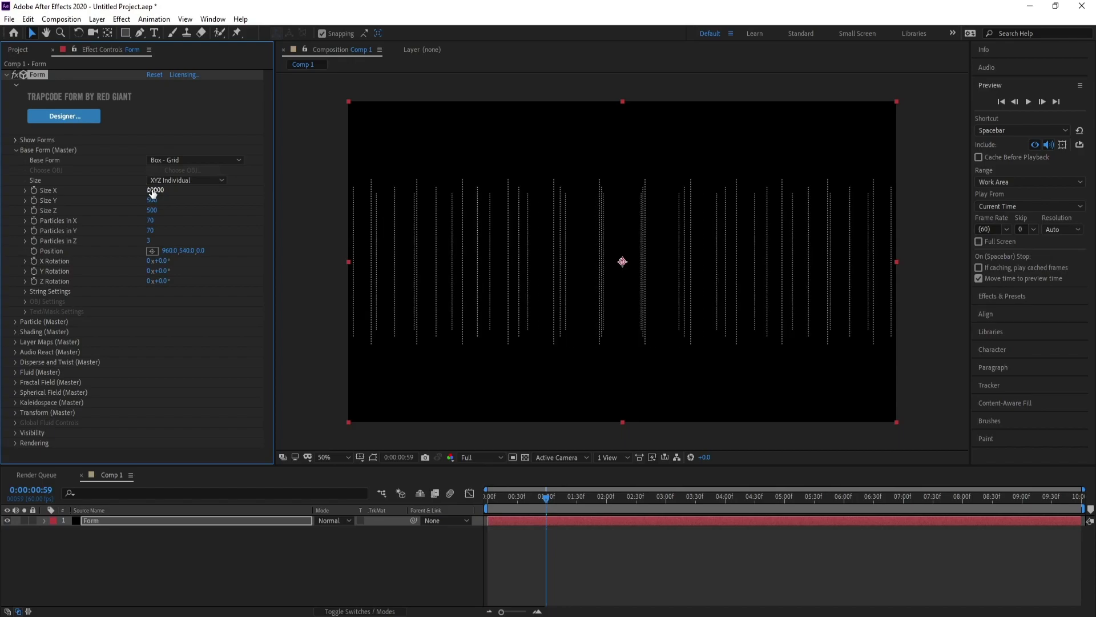
pyautogui.write('10000')
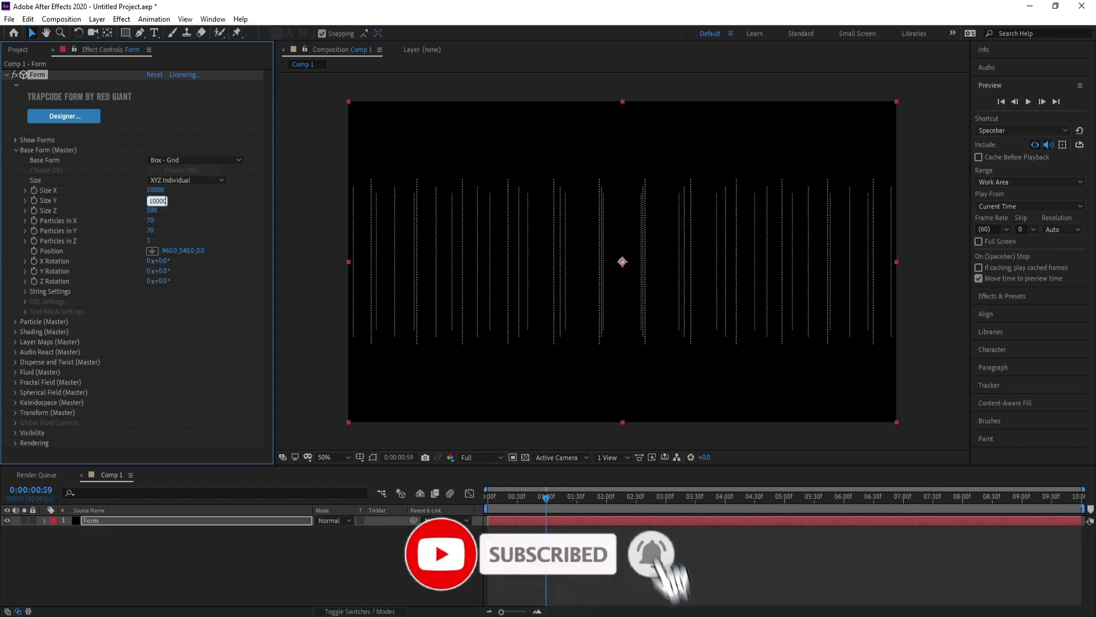
pyautogui.press('Return')
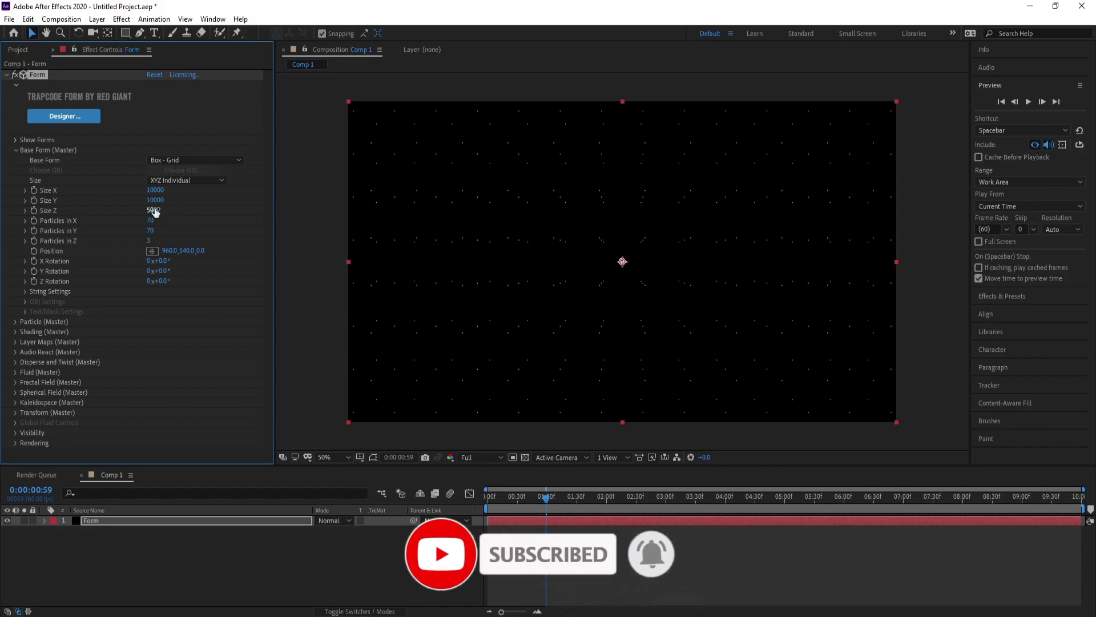
pyautogui.click(153, 210)
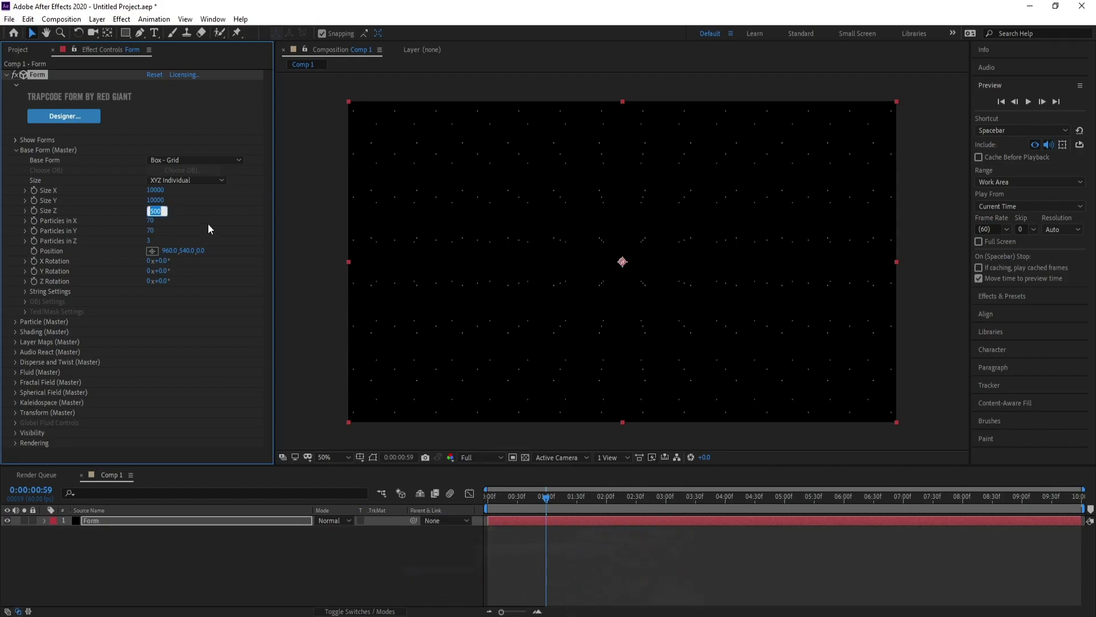
pyautogui.write('2000')
pyautogui.press('Return')
pyautogui.press('space')
pyautogui.click(550, 498)
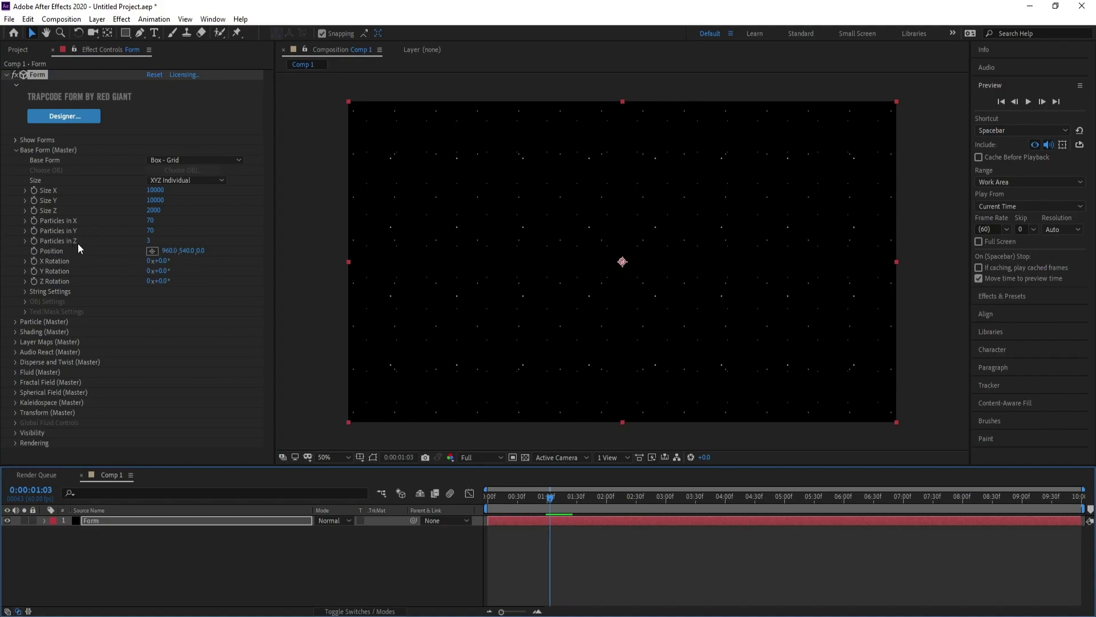
# Set Particles in Z to 12 and X Rotation to 90°
pyautogui.click(148, 240)
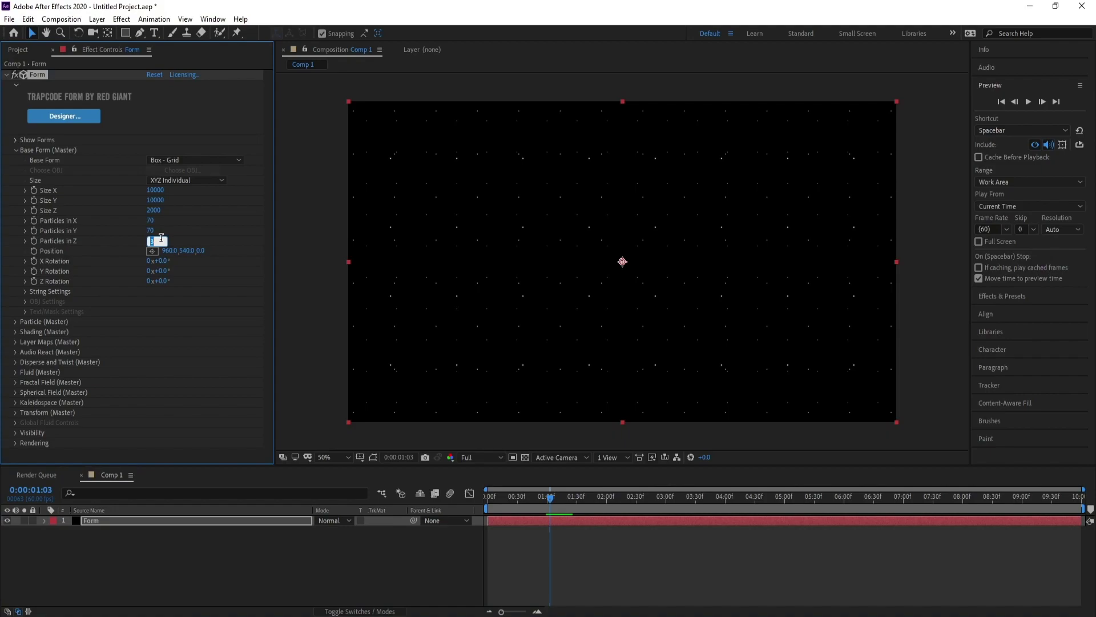
pyautogui.write('12')
pyautogui.click(163, 261)
pyautogui.write('90')
pyautogui.press('Return')
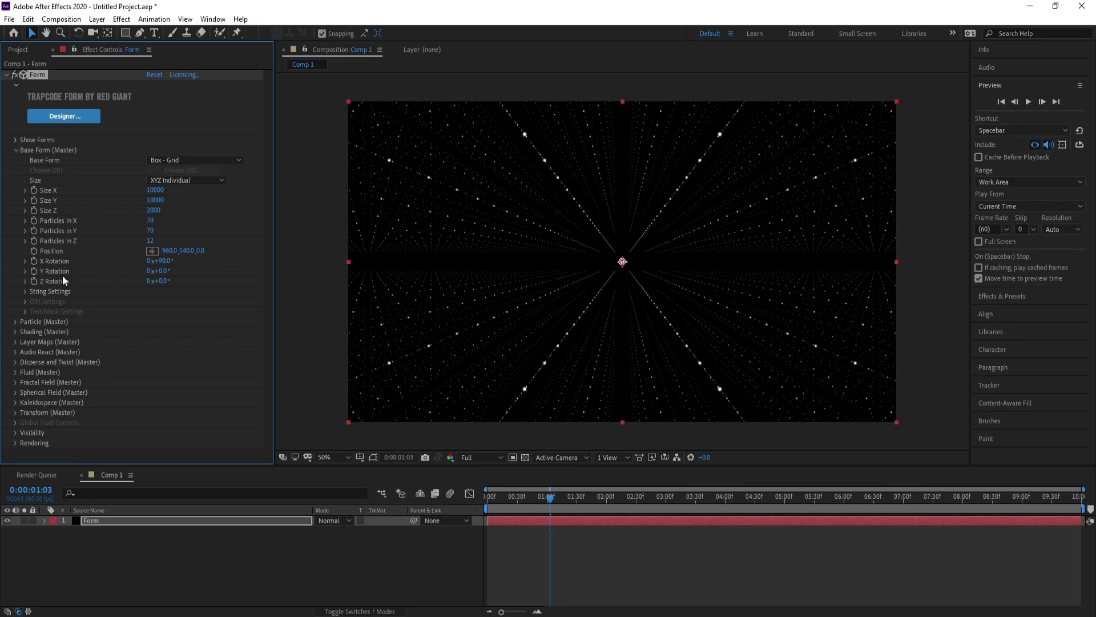
# Rotate the particle grid 45° on Y and preview the tunnel
pyautogui.moveTo(164, 271); pyautogui.dragTo(187, 271)
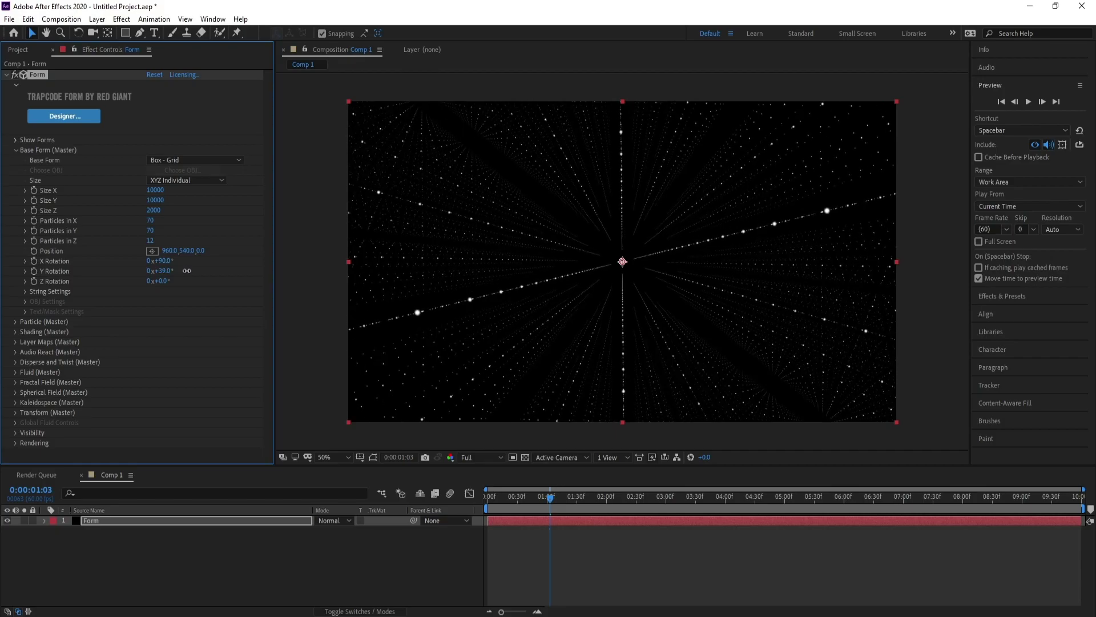
pyautogui.click(166, 271)
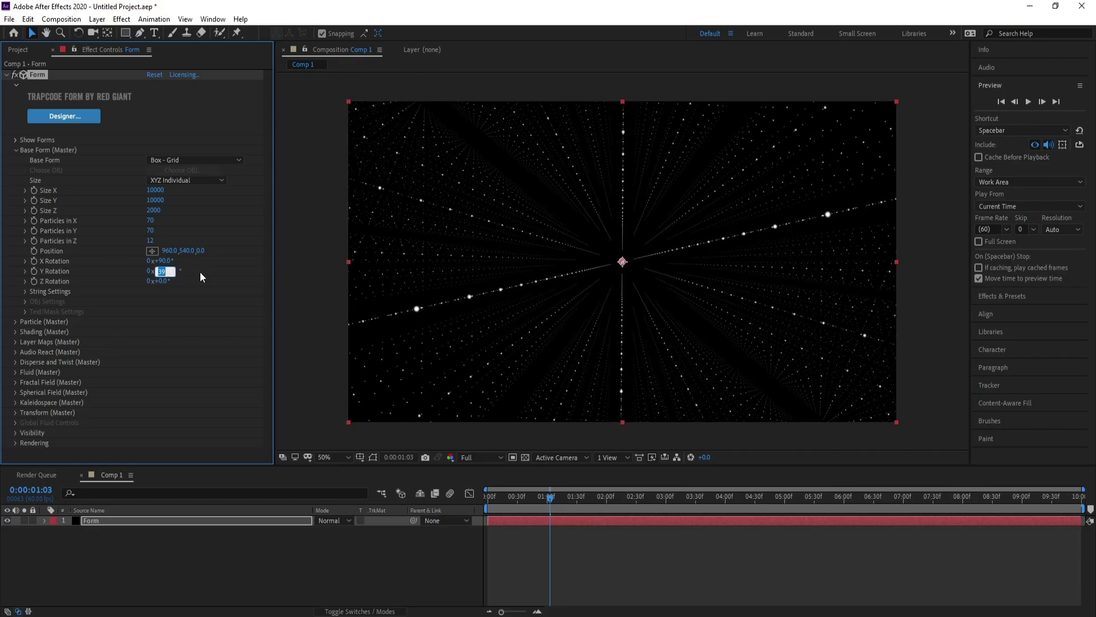
pyautogui.write('45')
pyautogui.press('Return')
pyautogui.press('space')
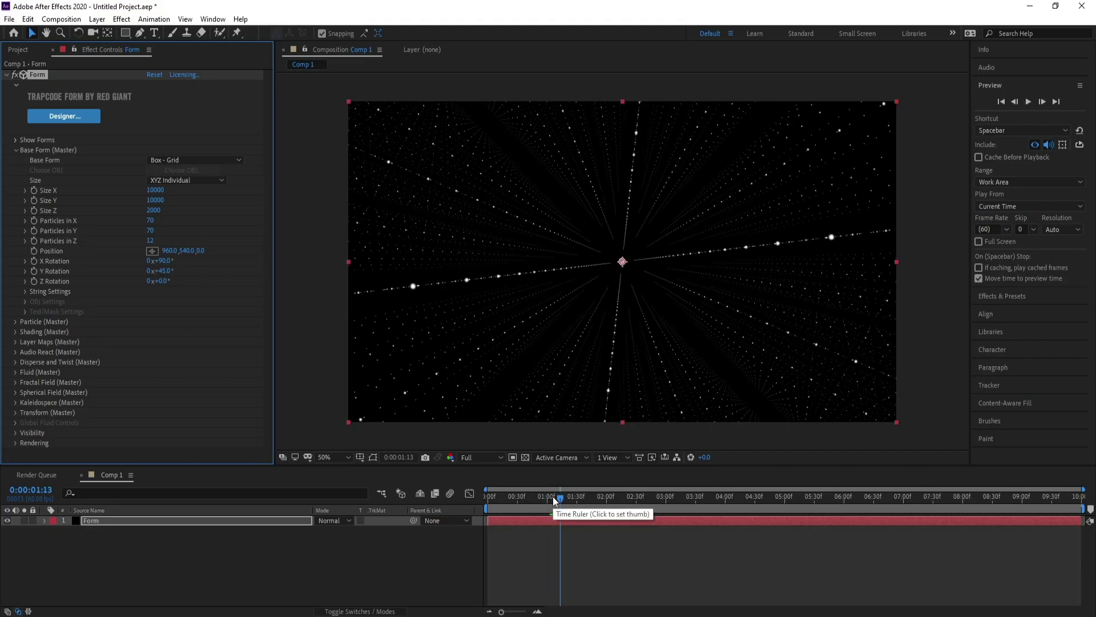
# Add the expression time*3 to Form's Z Rotation and preview the spinning tunnel
pyautogui.press('space')
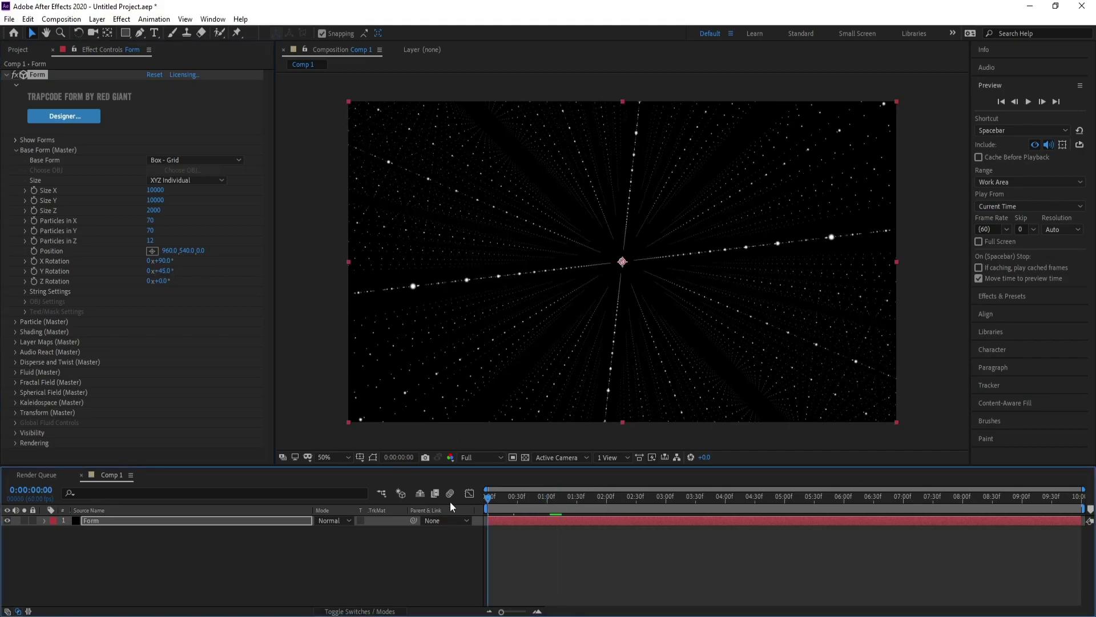
pyautogui.keyDown('alt'); pyautogui.click(33, 283); pyautogui.keyUp('alt')
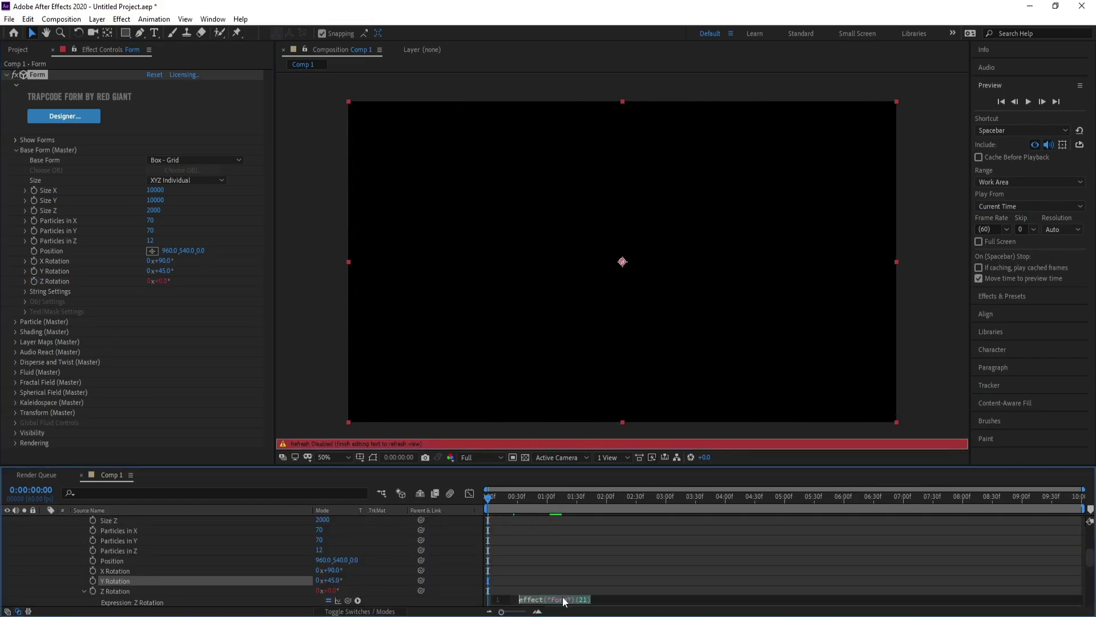
pyautogui.write('time')
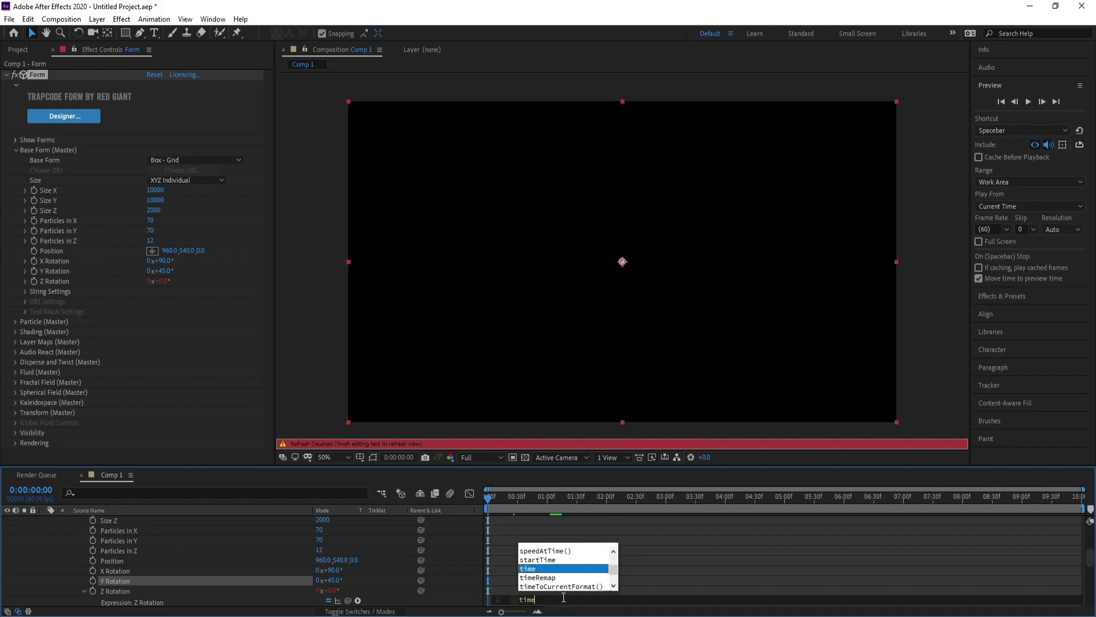
pyautogui.write('*')
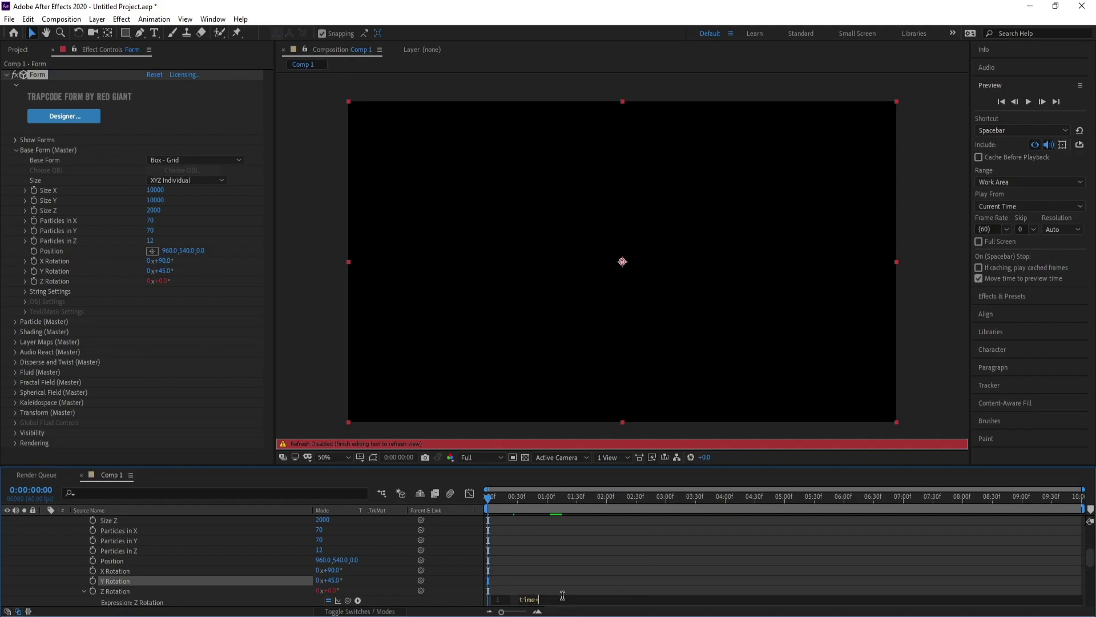
pyautogui.click(246, 484)
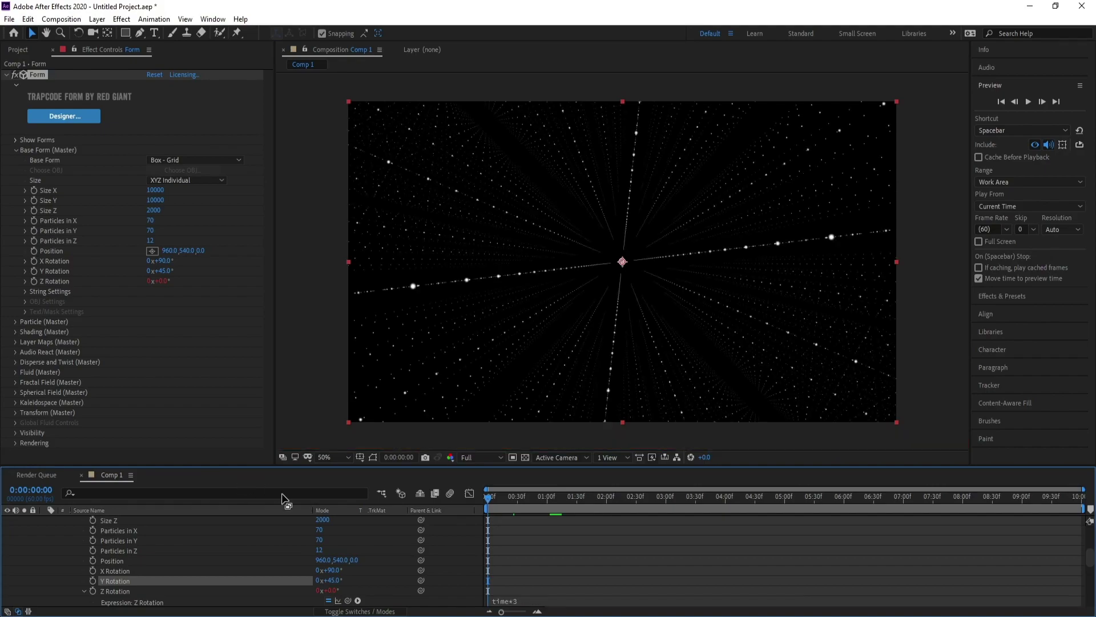
pyautogui.press('space')
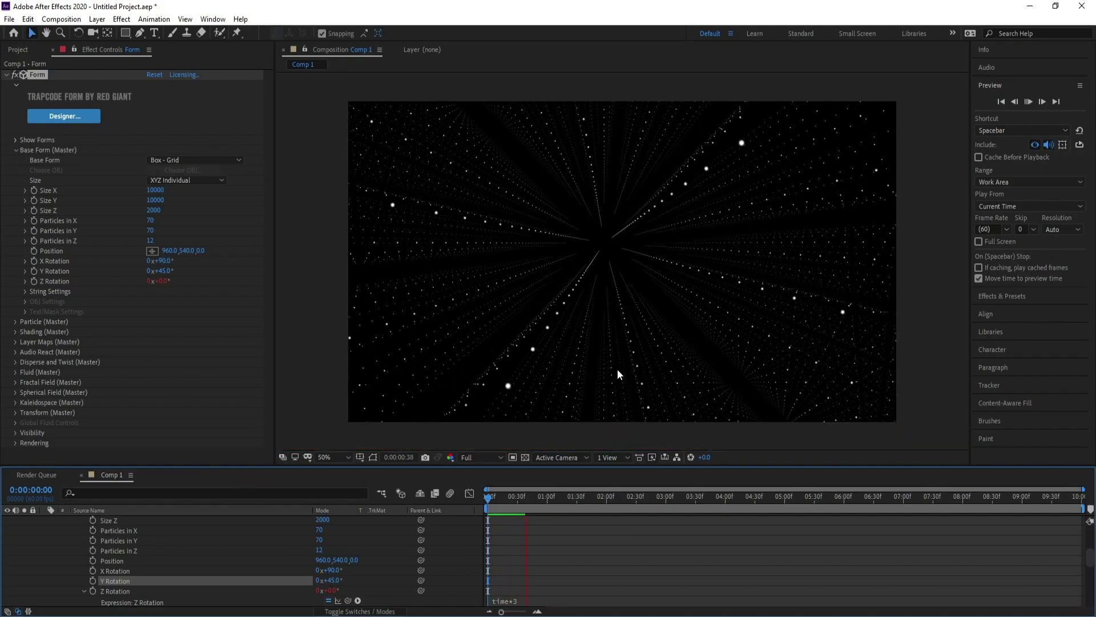
pyautogui.press('space')
pyautogui.scroll(5, 97, 542)
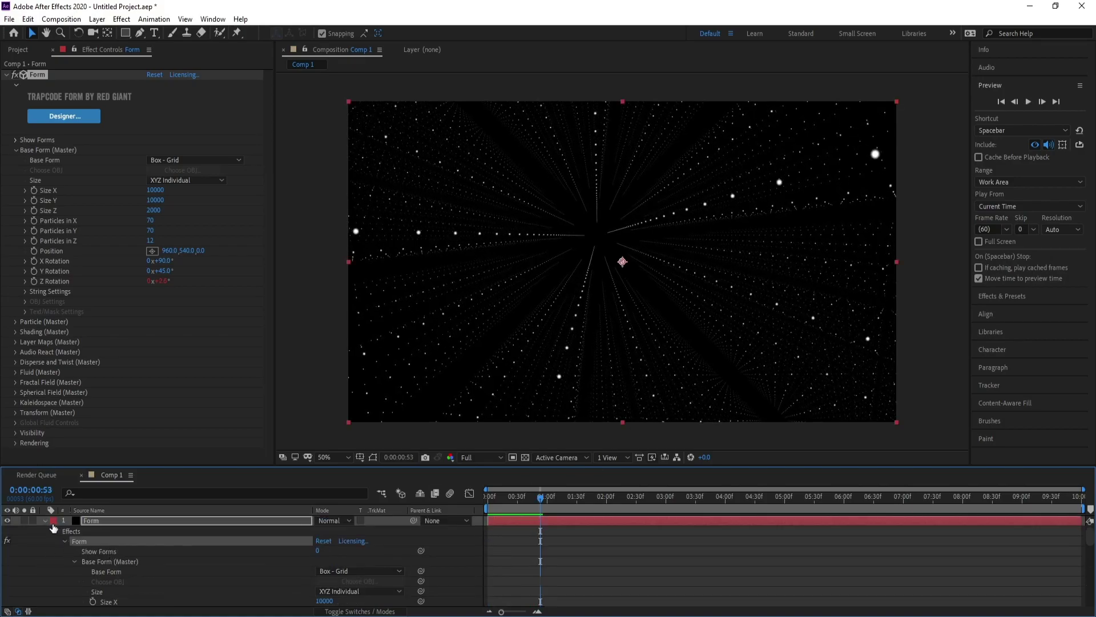
pyautogui.click(44, 520)
# Reduce the Form particle Size from 2 to 1 and preview the finer tunnel
pyautogui.click(106, 521)
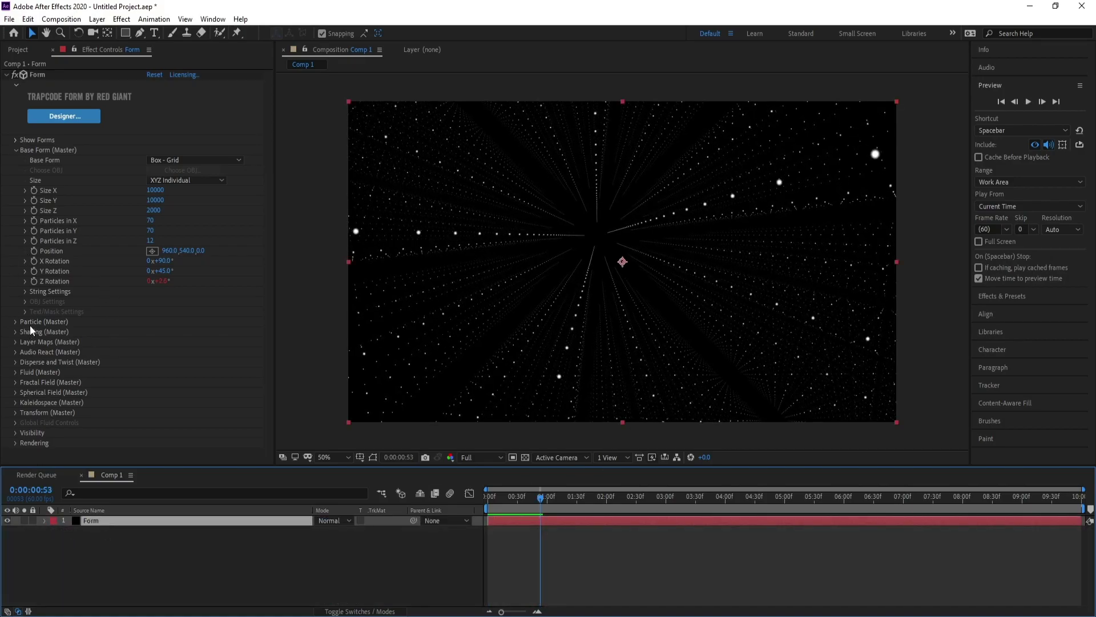
pyautogui.click(16, 150)
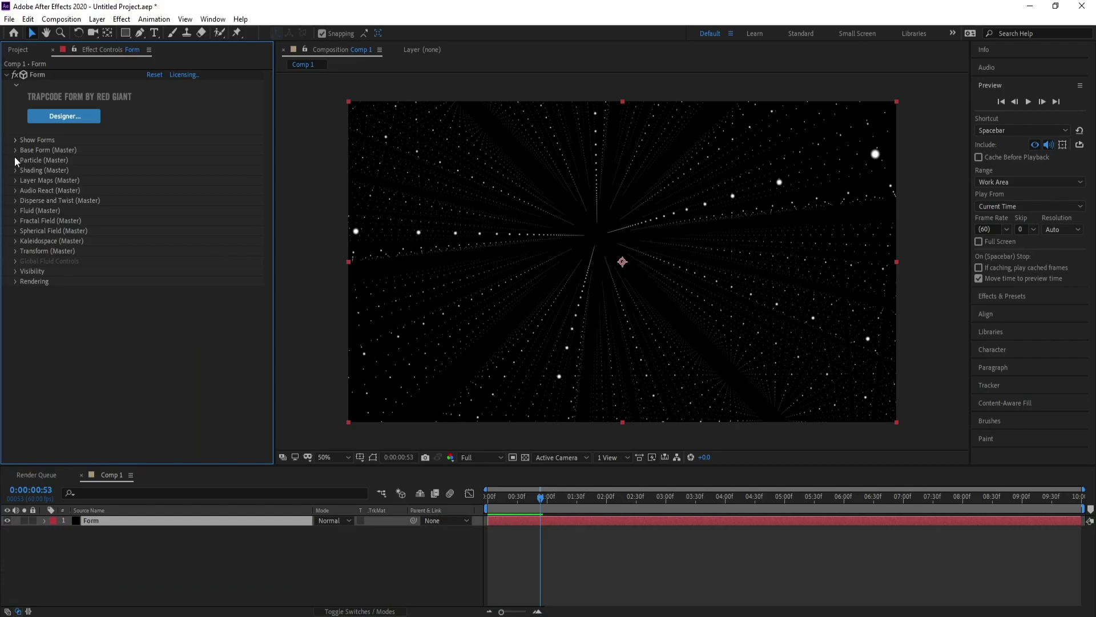
pyautogui.click(16, 160)
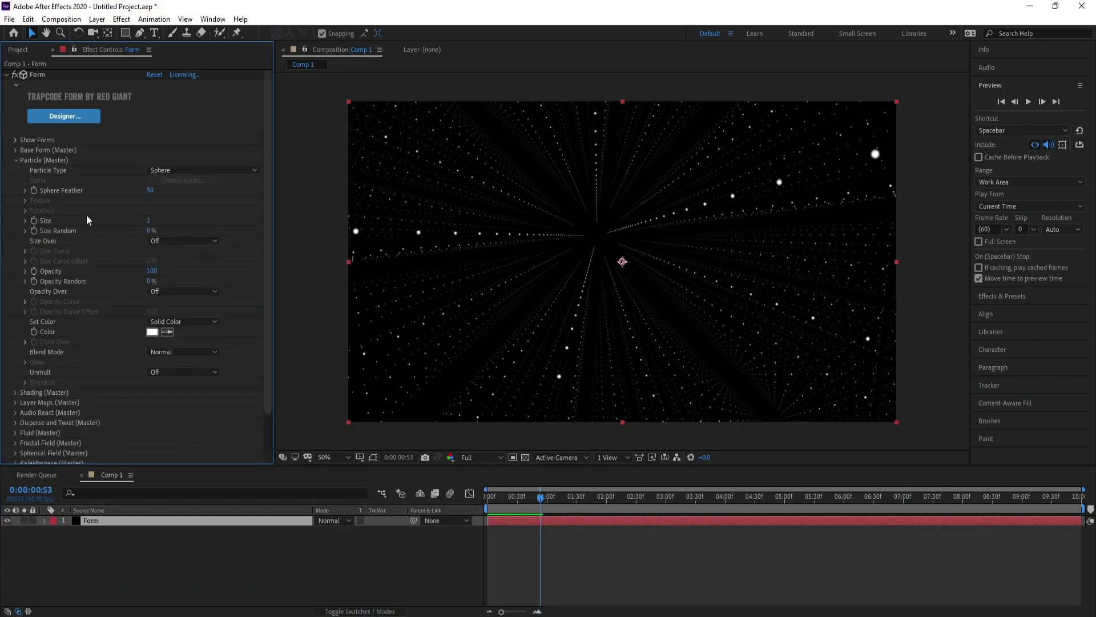
pyautogui.click(149, 220)
pyautogui.write('1')
pyautogui.press('Return')
pyautogui.press('space')
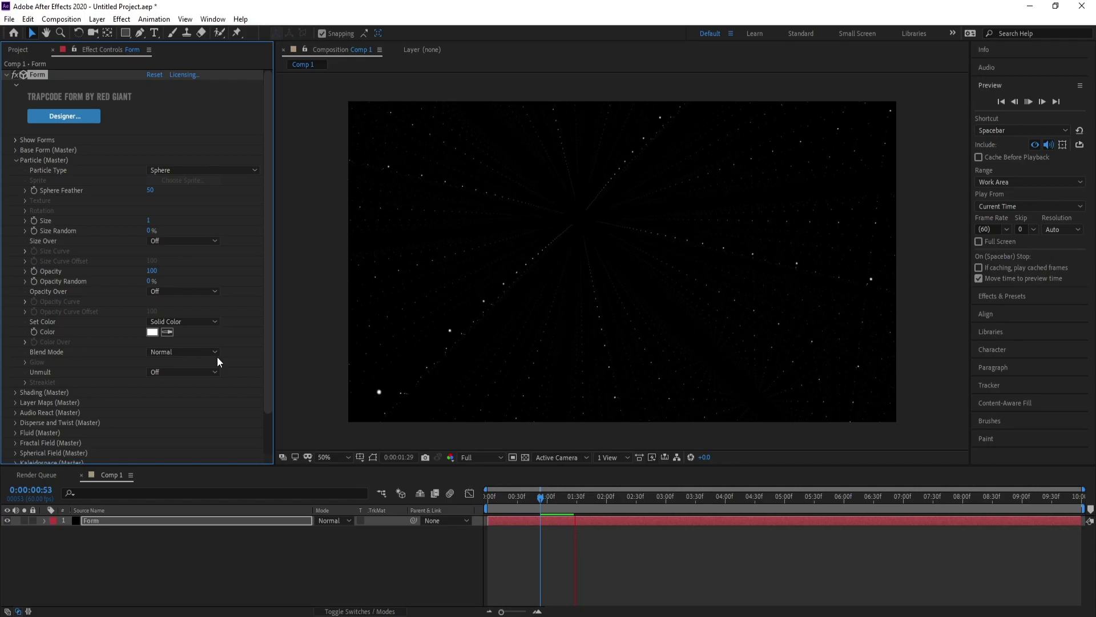
pyautogui.press('space')
# Colour particles Over X using the white-cyan-blue Color Over gradient preset, then preview
pyautogui.click(184, 324)
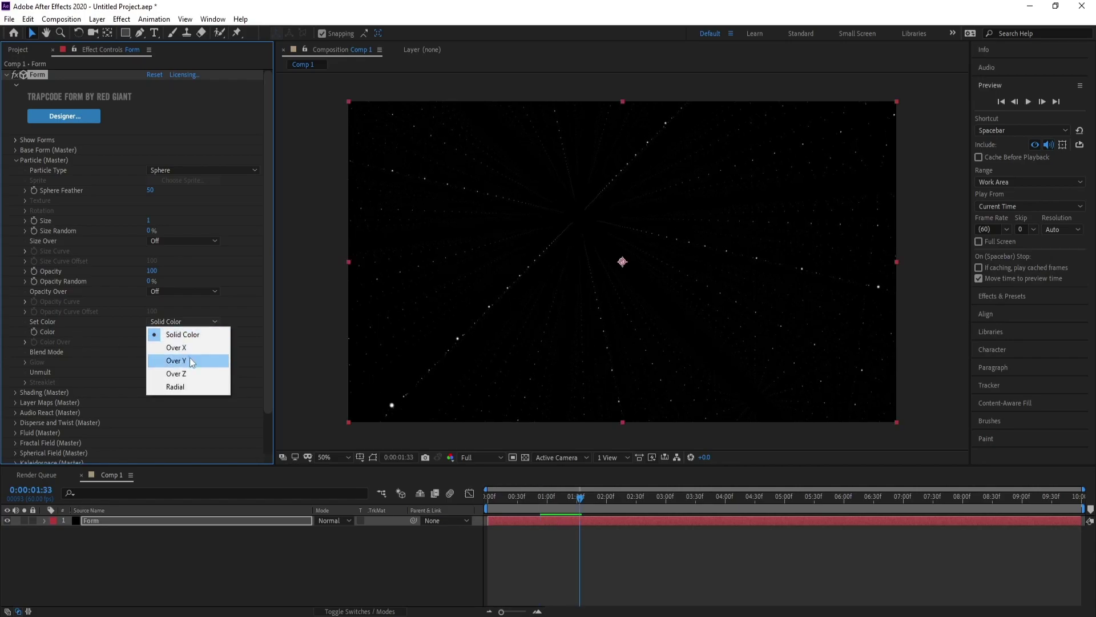
pyautogui.click(190, 348)
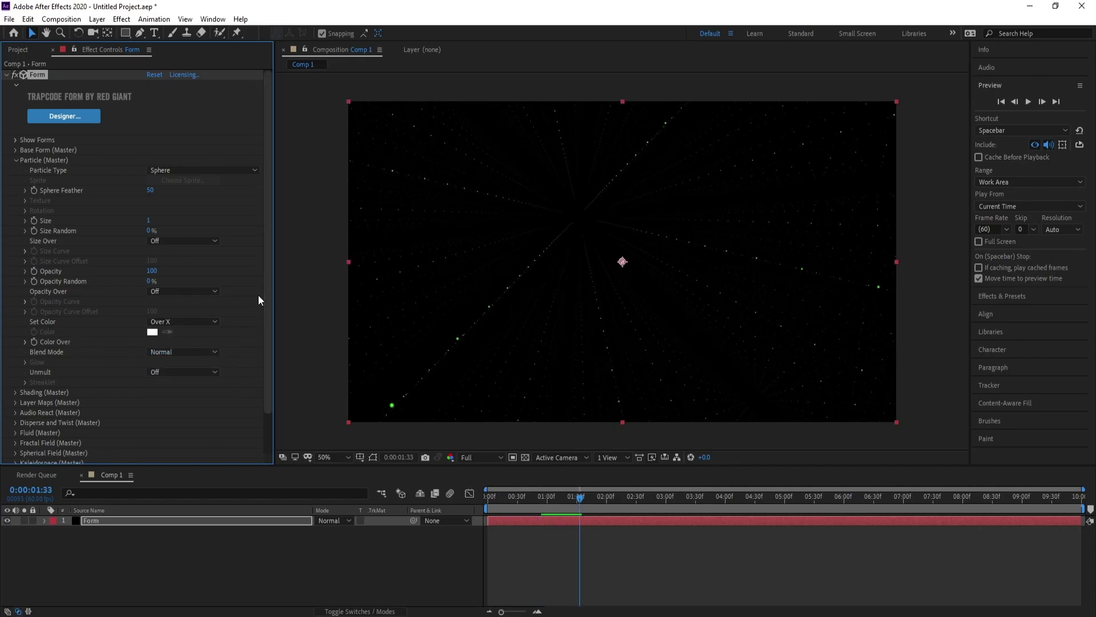
pyautogui.scroll(-2, 142, 328)
pyautogui.click(25, 308)
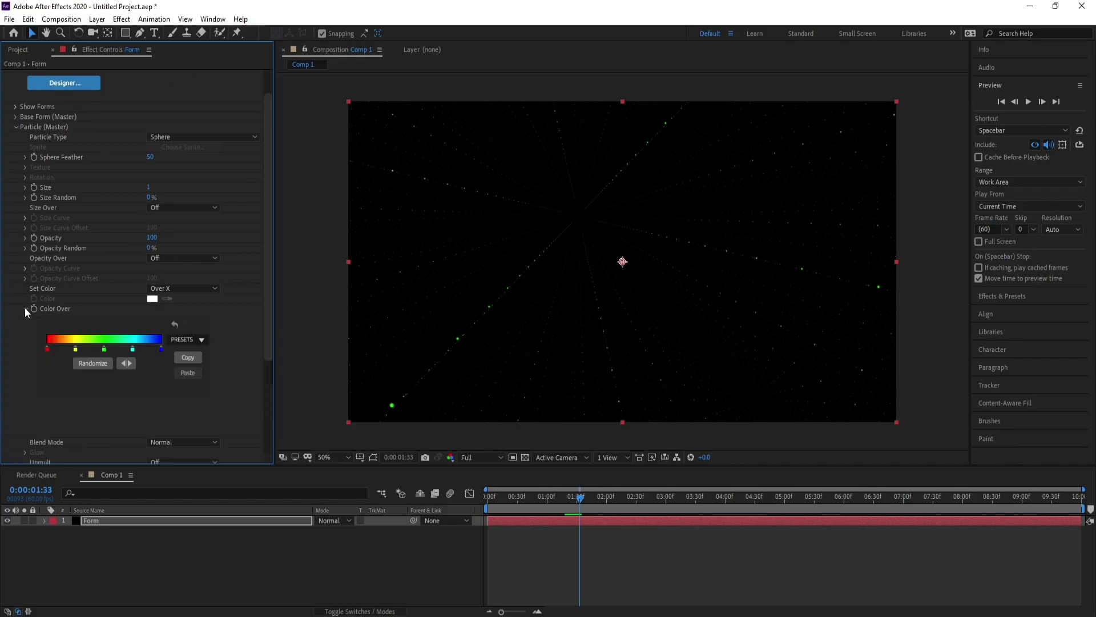
pyautogui.moveTo(201, 343)
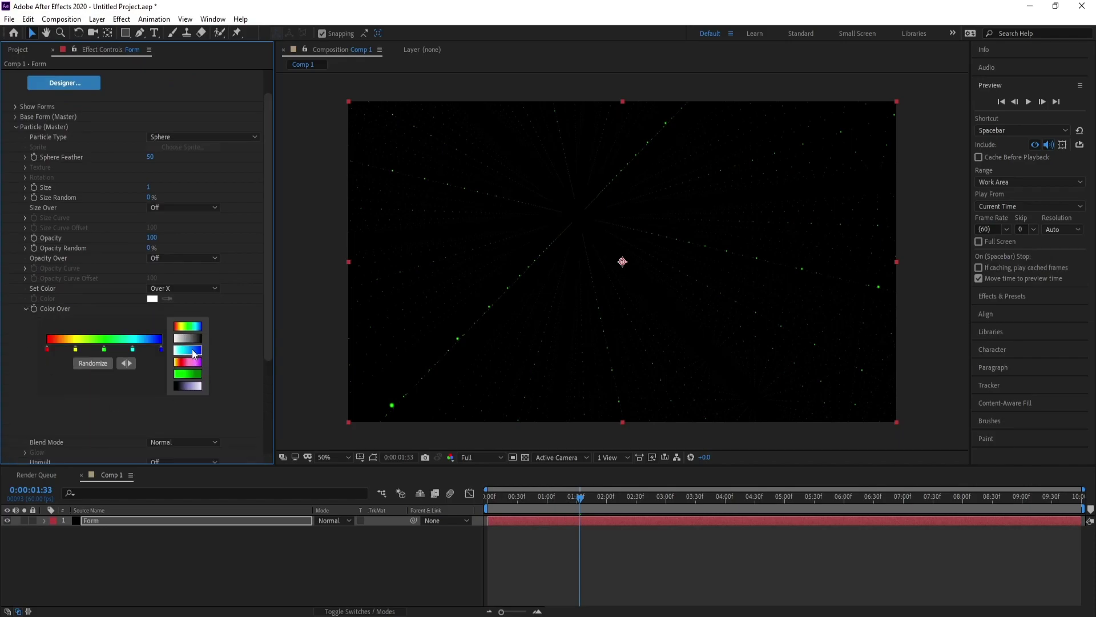
pyautogui.click(192, 350)
pyautogui.press('space')
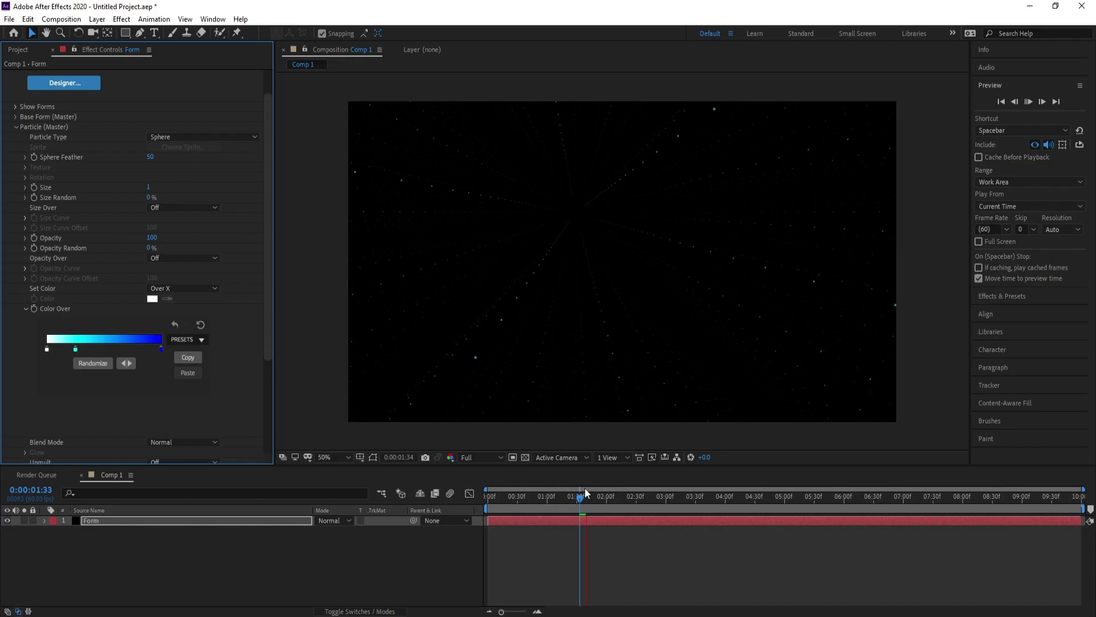
# Apply a Stylize > Glow effect, duplicate it, and preview the glowing particles
pyautogui.click(118, 48)
pyautogui.click(121, 19)
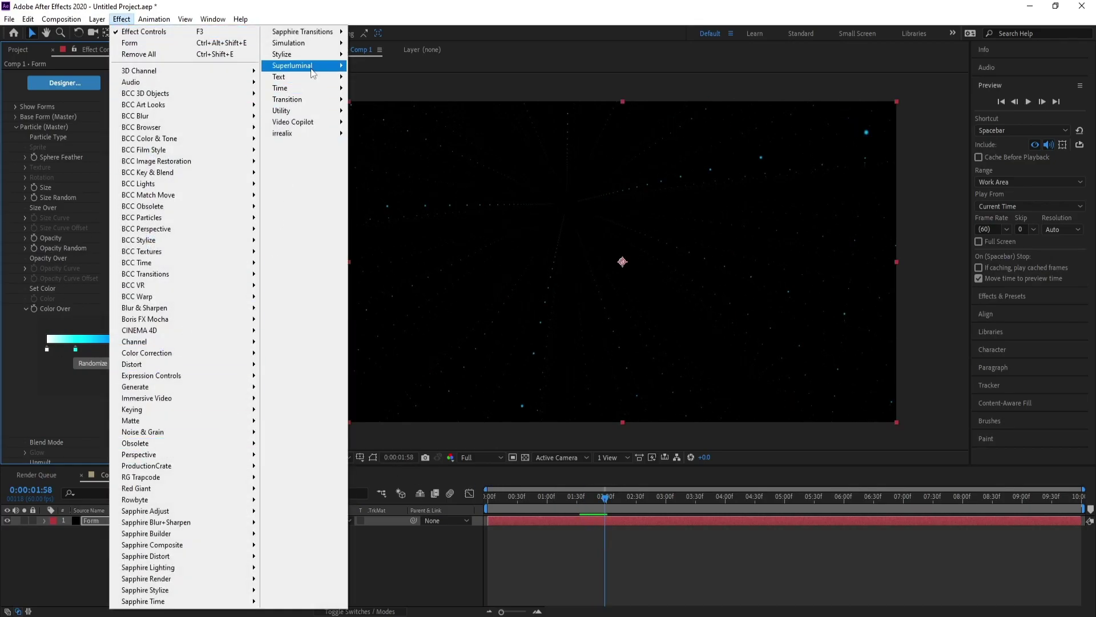
pyautogui.moveTo(309, 54)
pyautogui.click(372, 264)
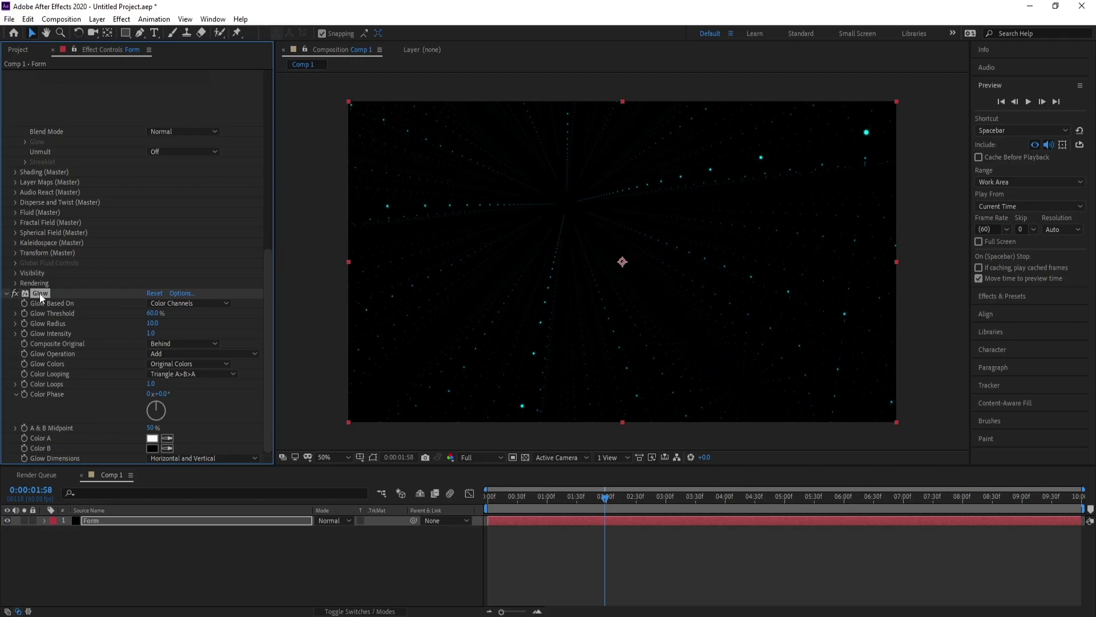
pyautogui.hotkey('ctrl', 'd')
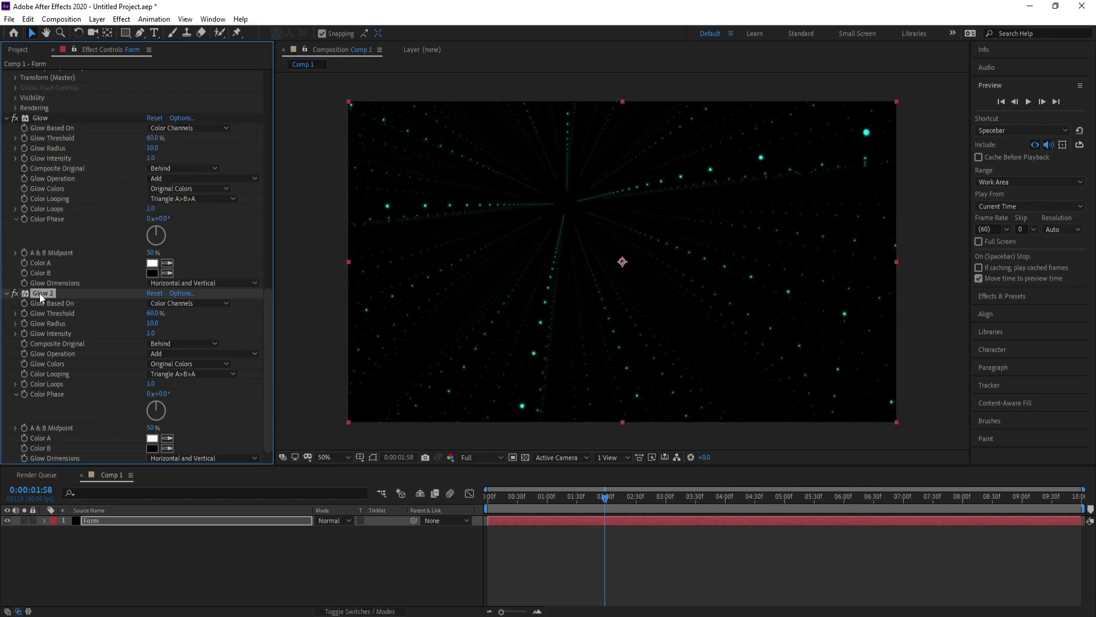
pyautogui.press('space')
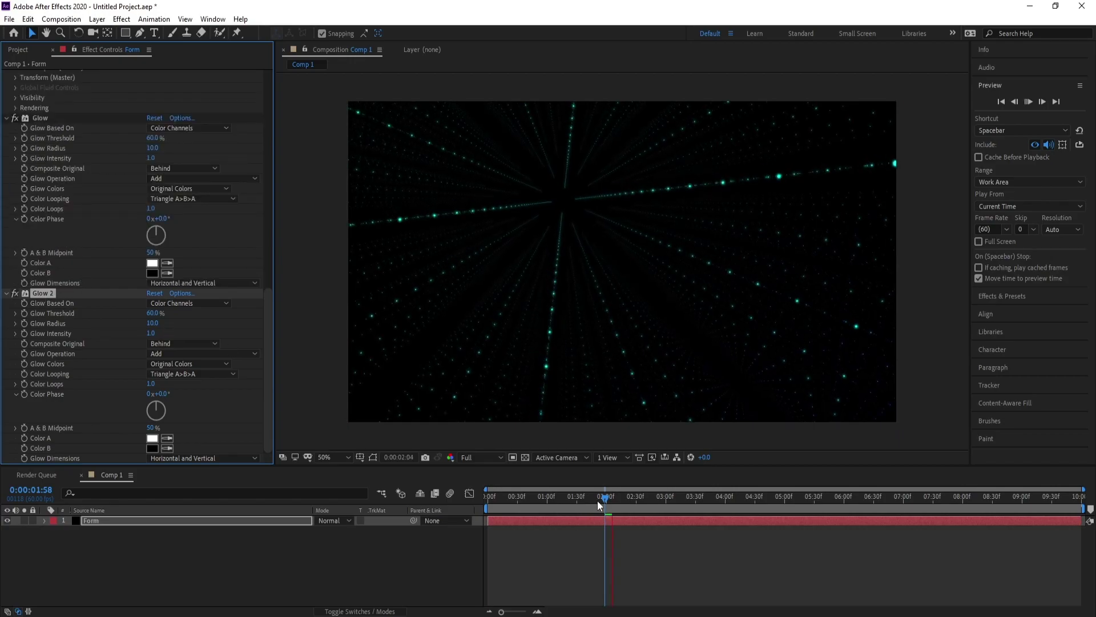
pyautogui.click(458, 504)
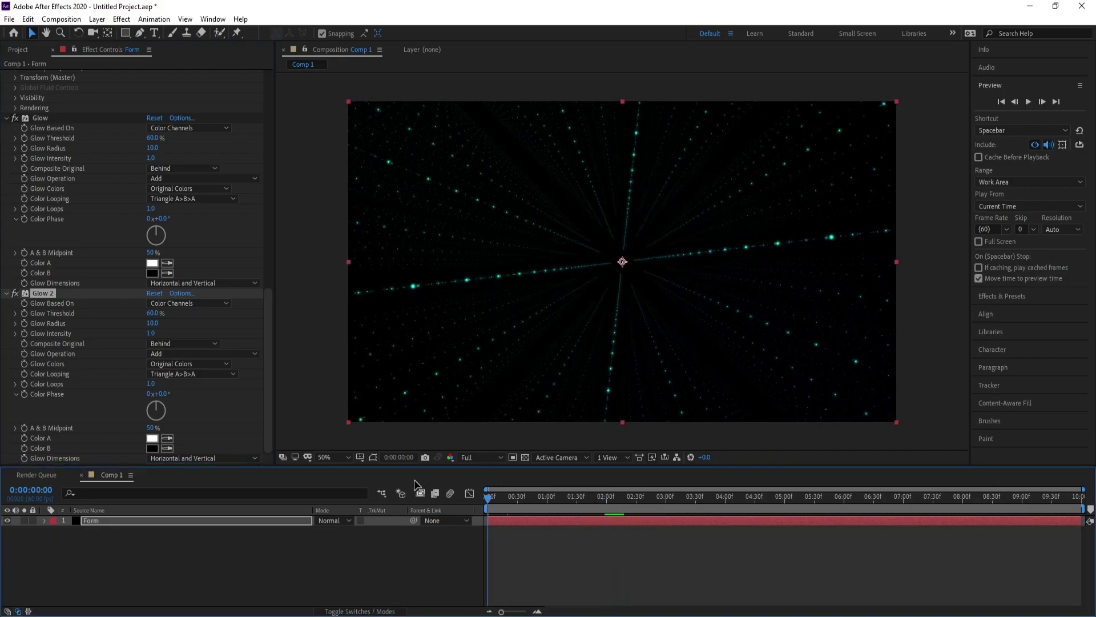
# Add a new Camera 1 layer with default settings
pyautogui.click(97, 19)
pyautogui.moveTo(251, 32)
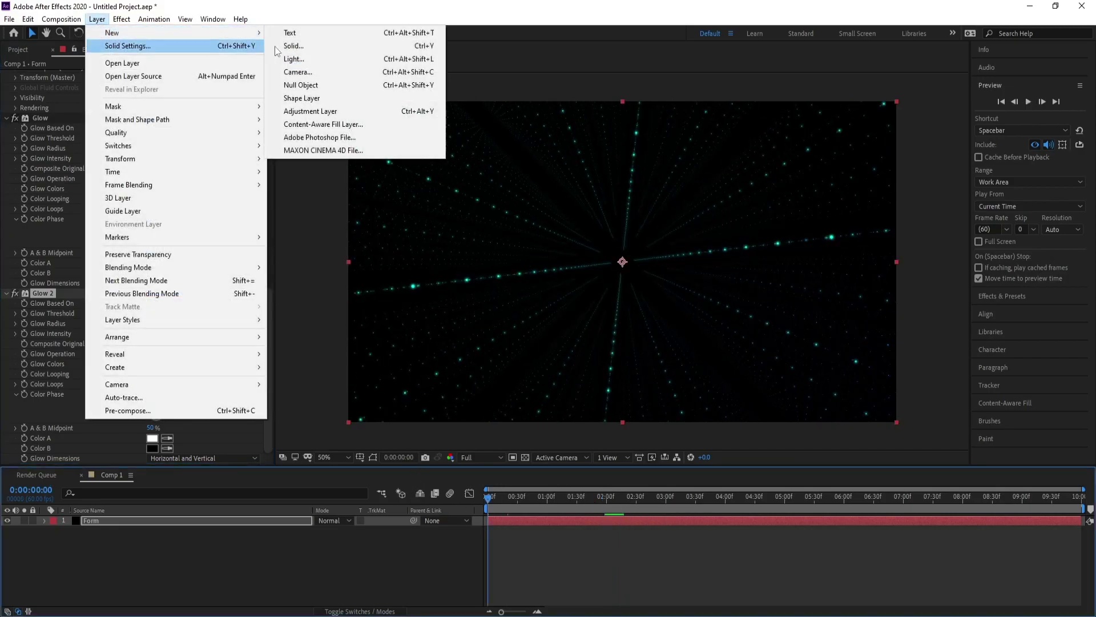
pyautogui.click(294, 72)
pyautogui.click(666, 442)
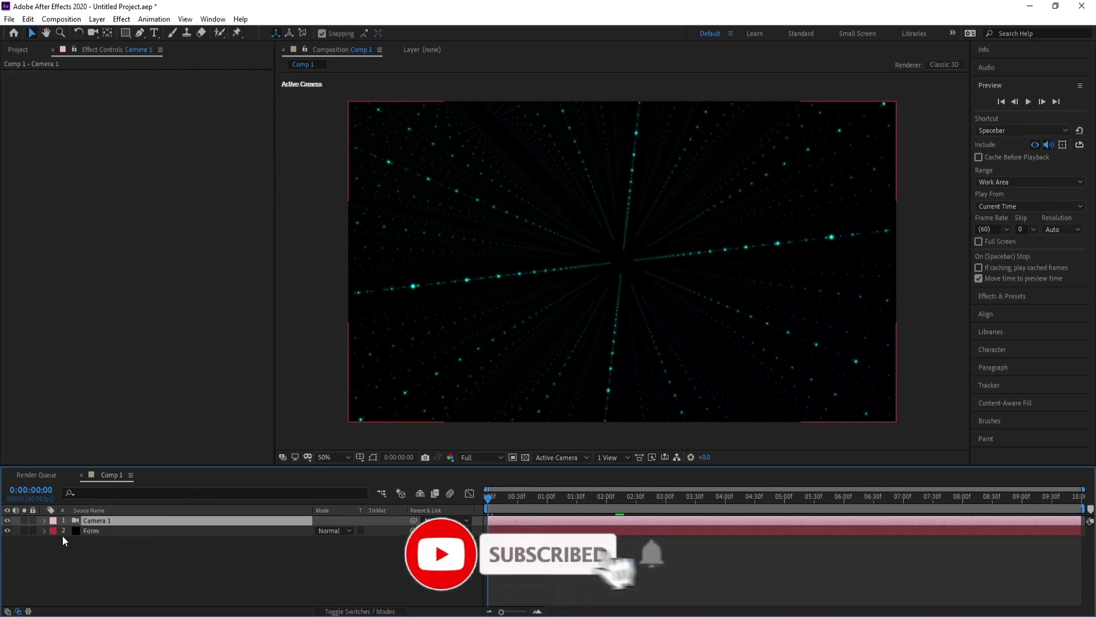
# Turn on Depth of Field in Camera 1's Camera Options and preview
pyautogui.click(44, 520)
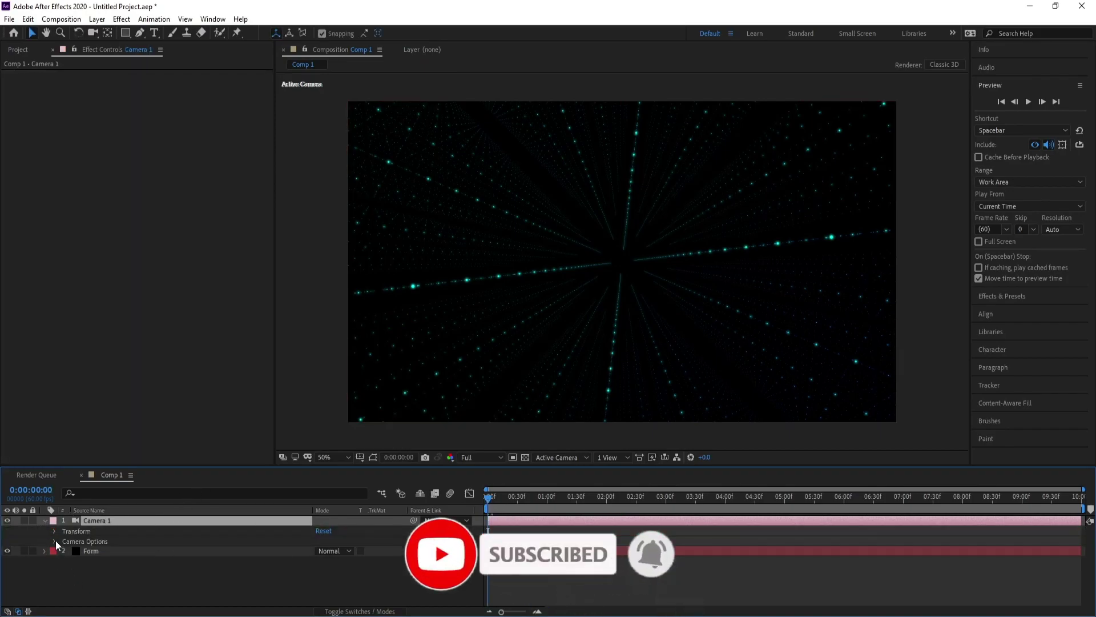
pyautogui.click(55, 540)
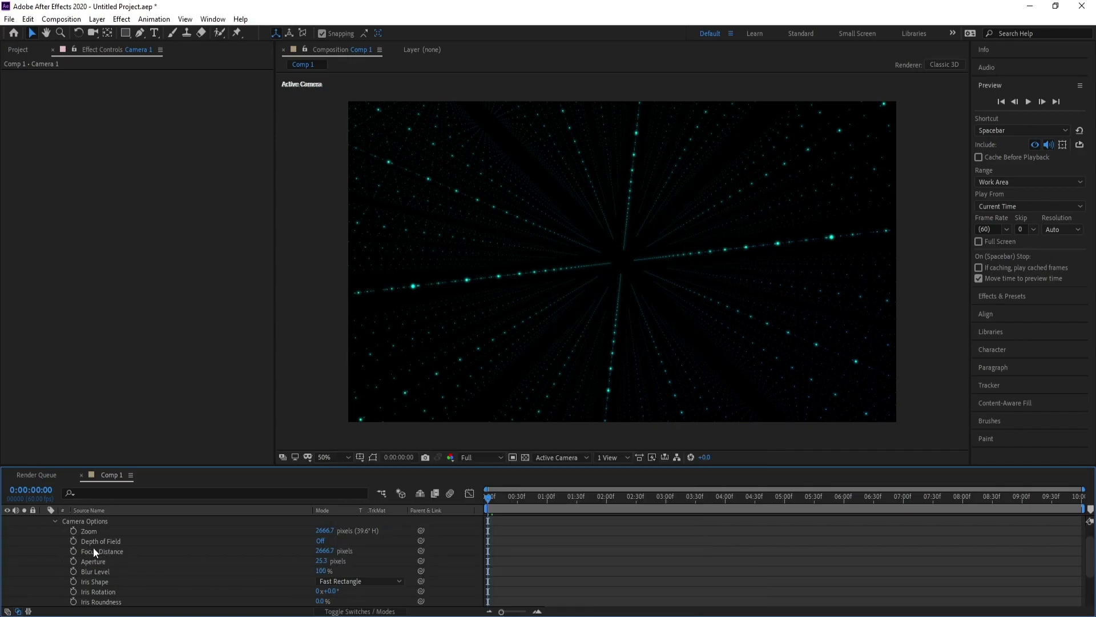
pyautogui.click(319, 542)
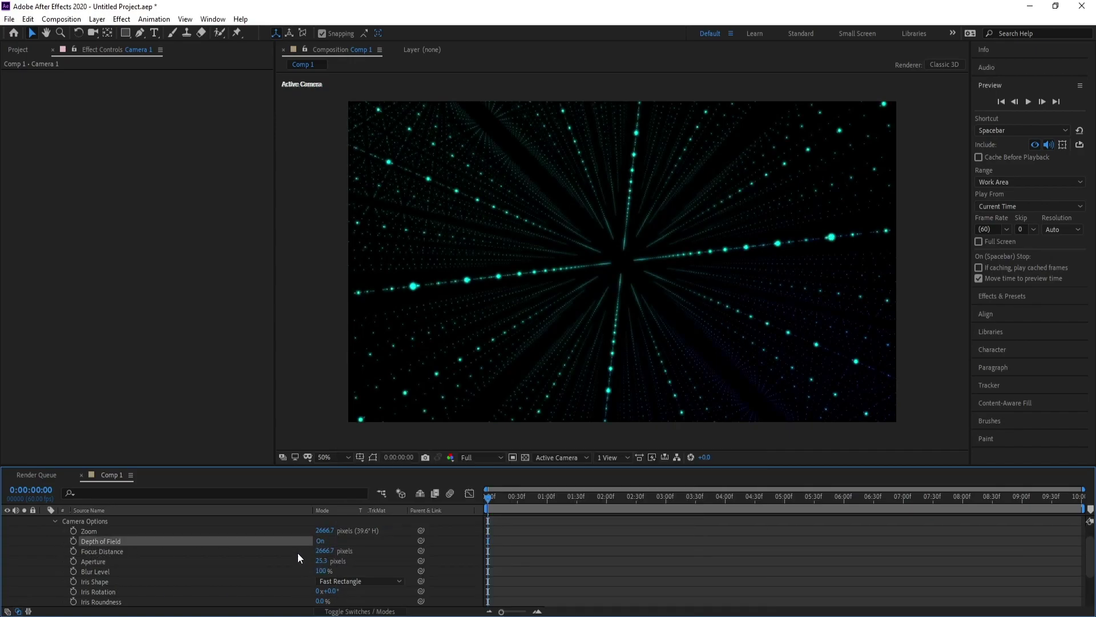
pyautogui.press('space')
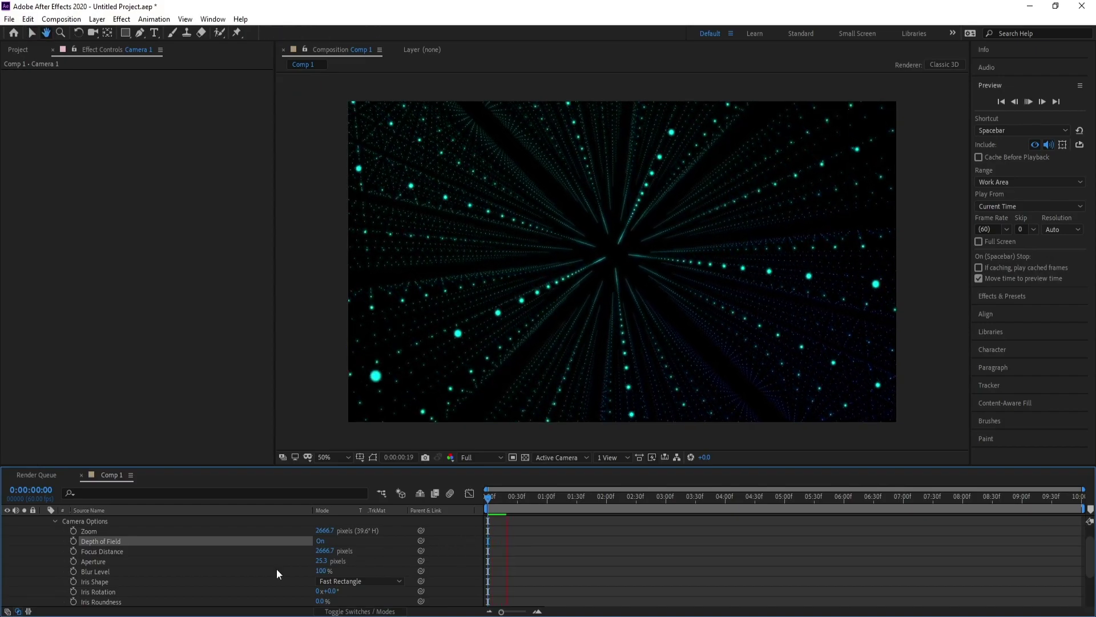
pyautogui.press('space')
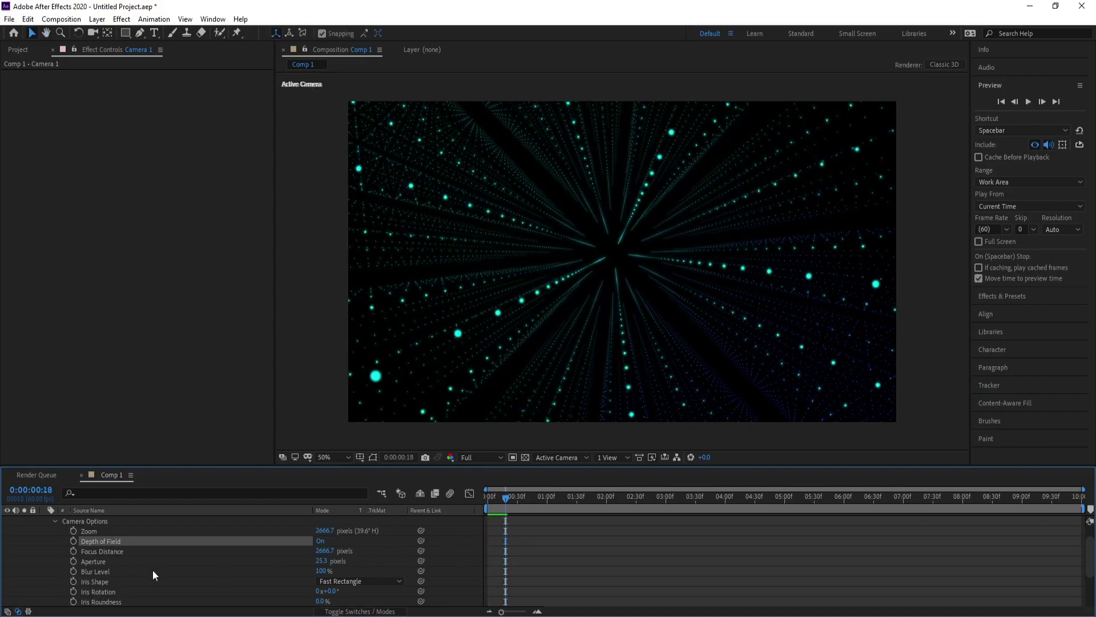
# Raise the camera Aperture to 54.3 pixels and Blur Level to 138%, then preview
pyautogui.moveTo(321, 561); pyautogui.dragTo(335, 562)
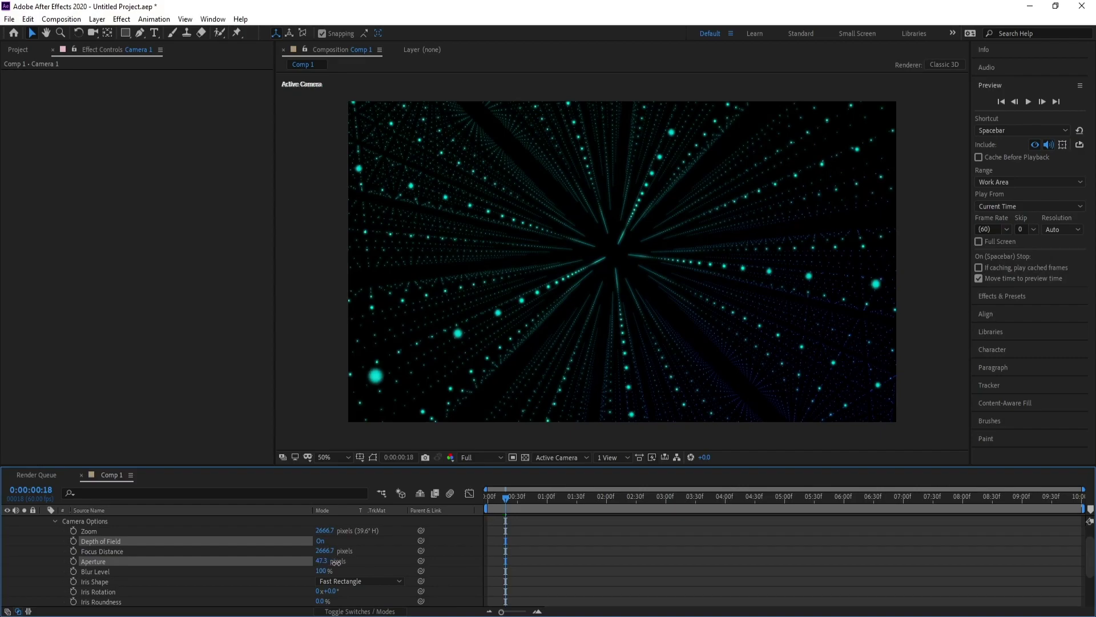
pyautogui.moveTo(339, 562)
pyautogui.mouseDown()
pyautogui.moveTo(325, 571)
pyautogui.moveTo(366, 570)
pyautogui.moveTo(334, 579)
pyautogui.moveTo(349, 575)
pyautogui.mouseUp()
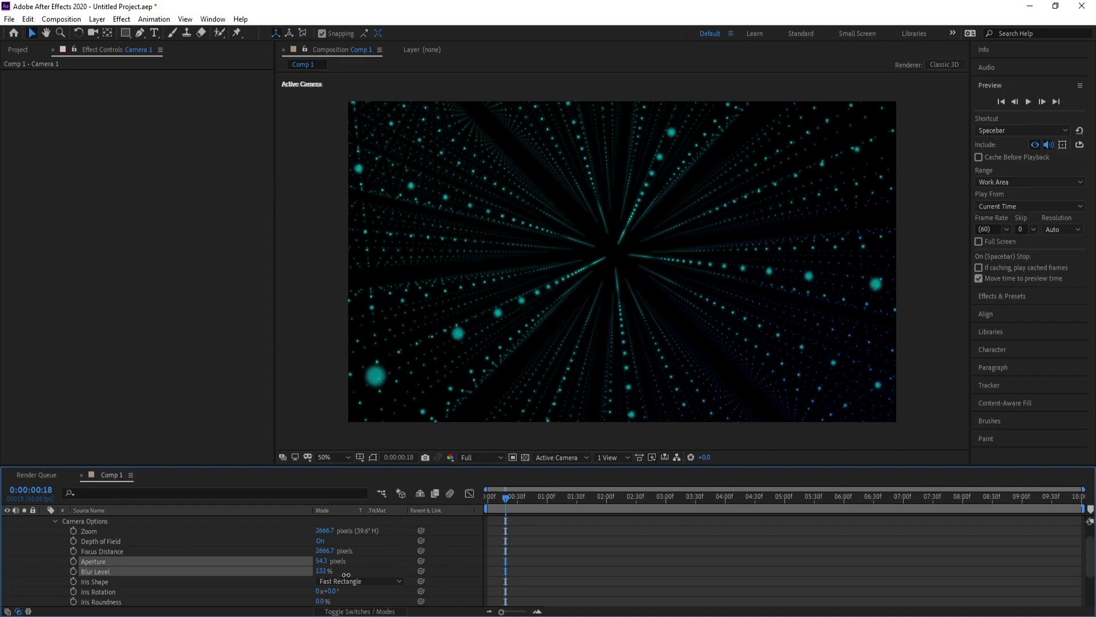
pyautogui.press('space')
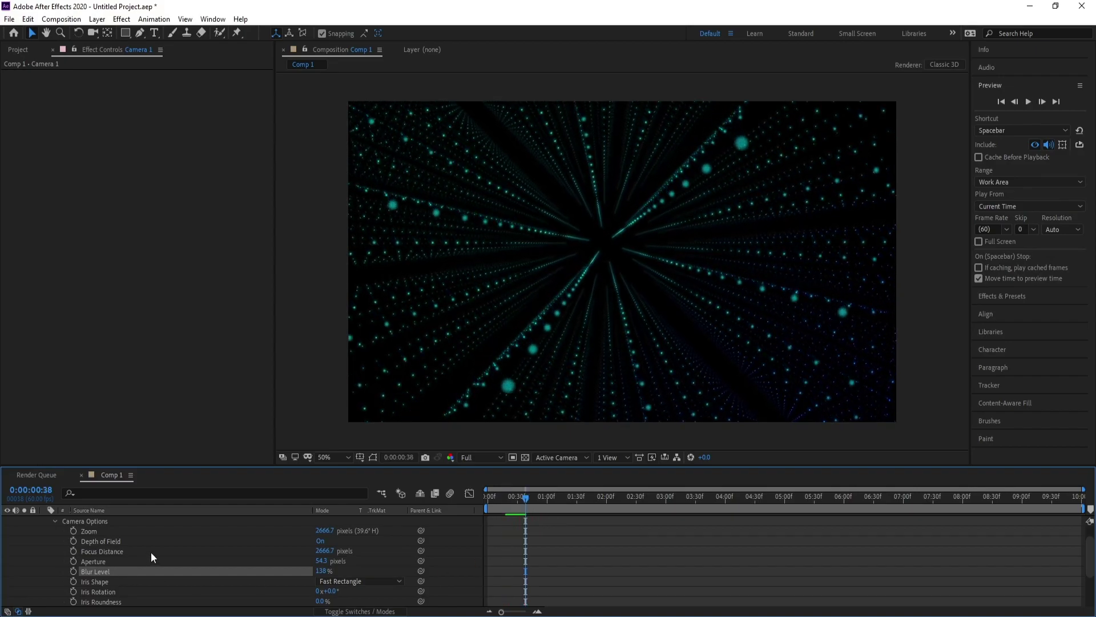
pyautogui.scroll(2, 81, 547)
# Select the Form layer and apply Color Correction > Curves to it
pyautogui.click(45, 520)
pyautogui.click(97, 530)
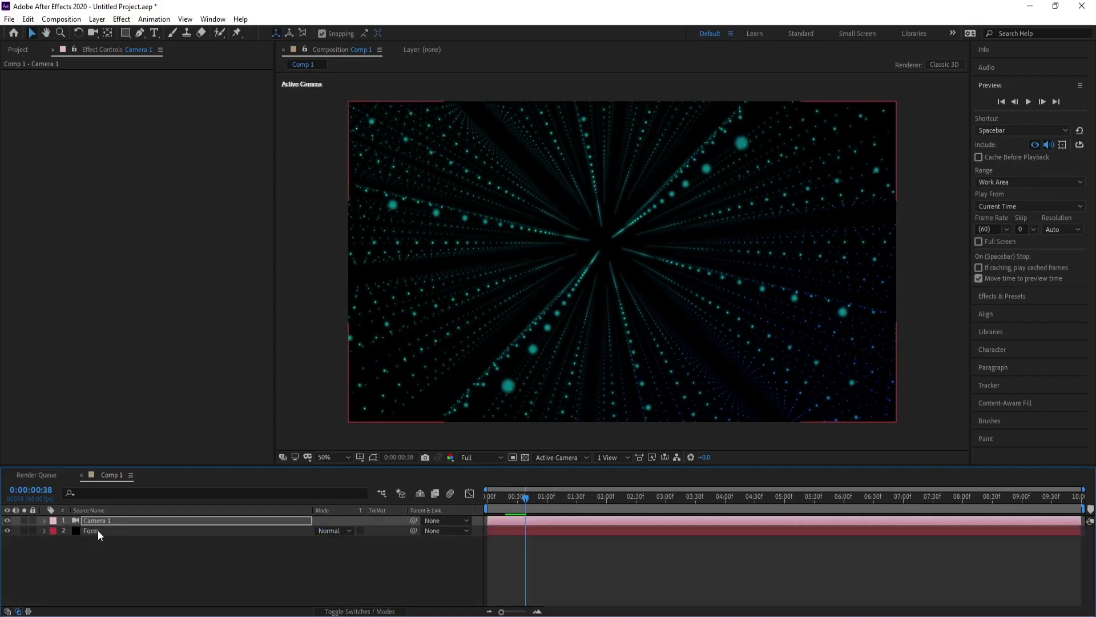
pyautogui.click(122, 19)
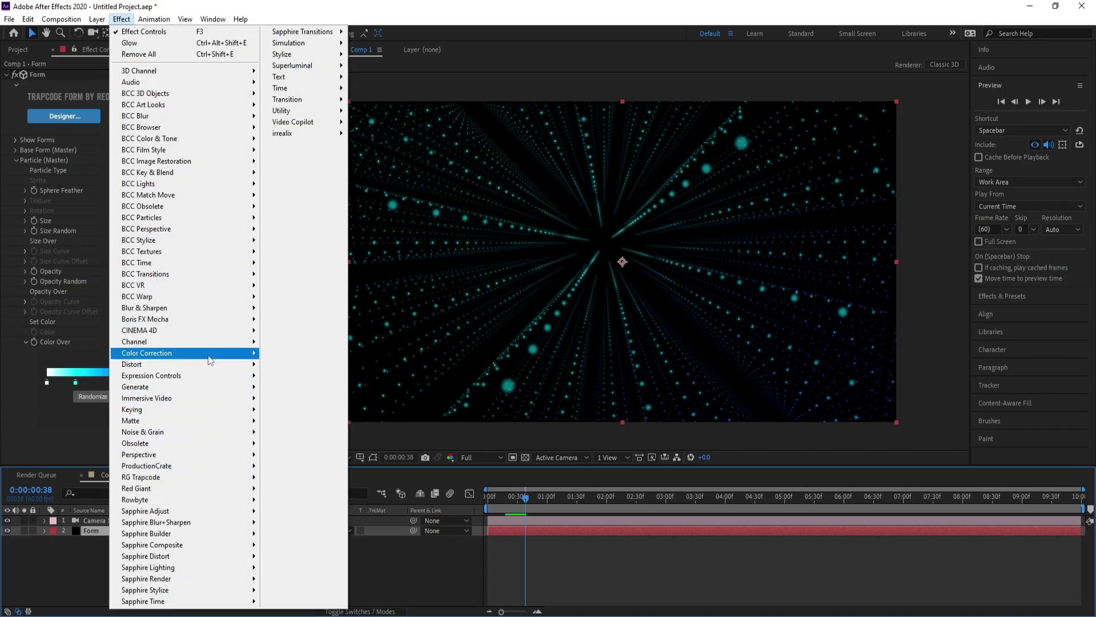
pyautogui.moveTo(210, 359)
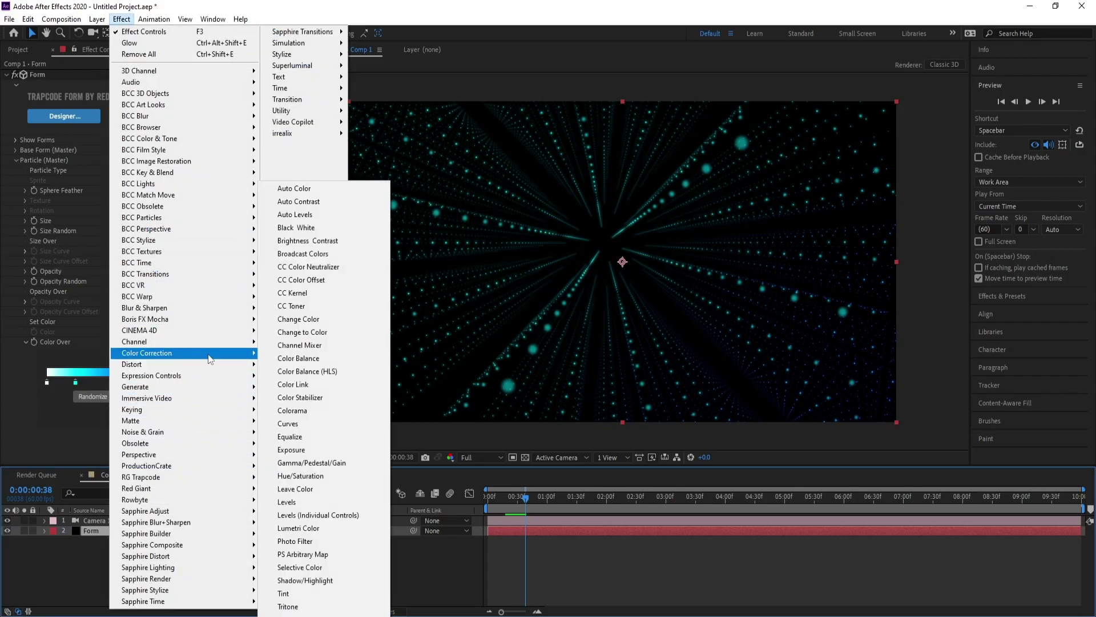
pyautogui.click(290, 425)
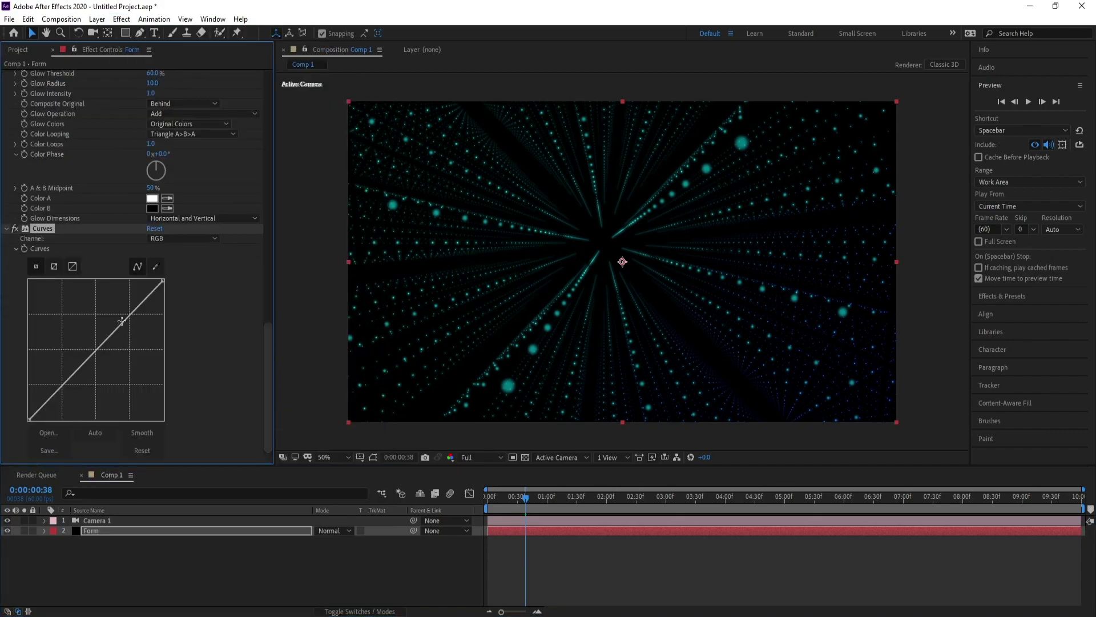
# Bend the RGB curve into an S-shape, then the Alpha channel curve likewise
pyautogui.moveTo(122, 321); pyautogui.dragTo(119, 315)
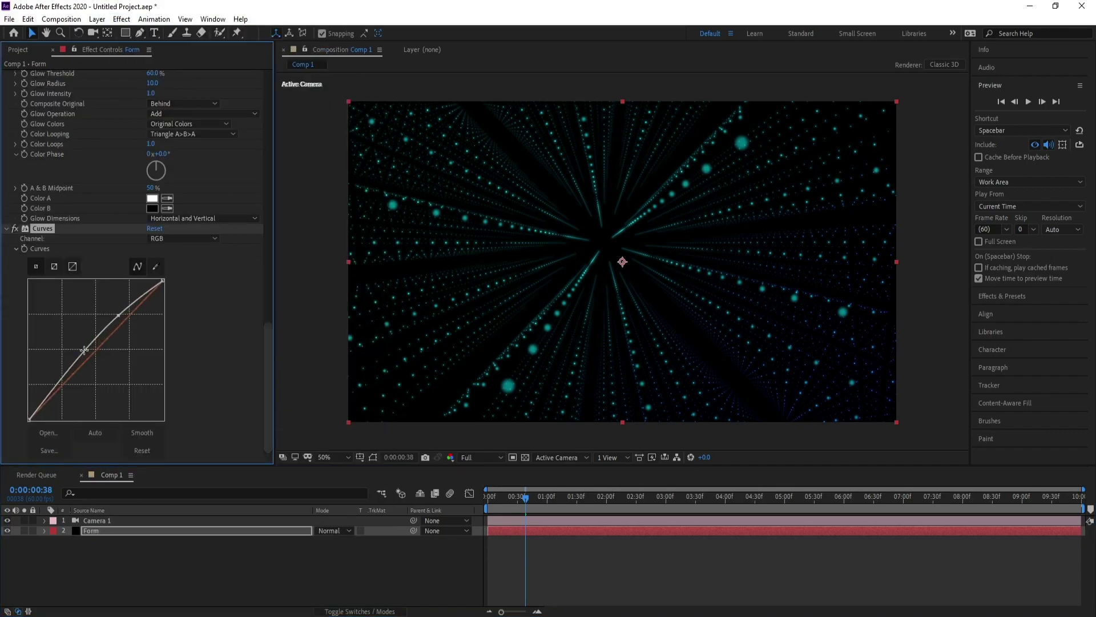
pyautogui.moveTo(84, 349); pyautogui.dragTo(90, 365)
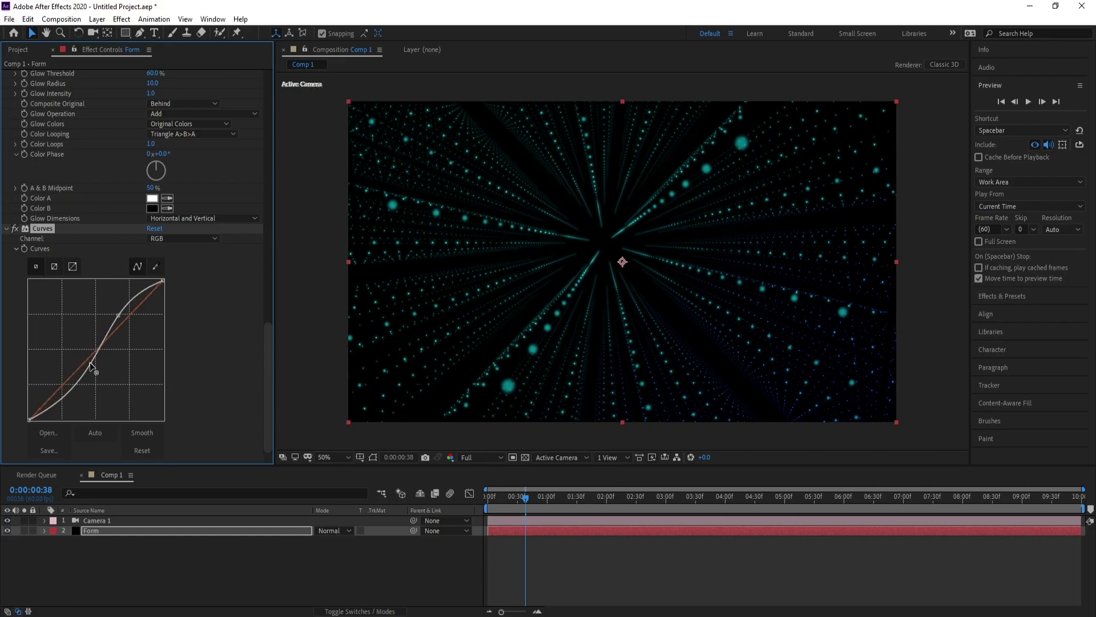
pyautogui.click(178, 234)
pyautogui.click(180, 304)
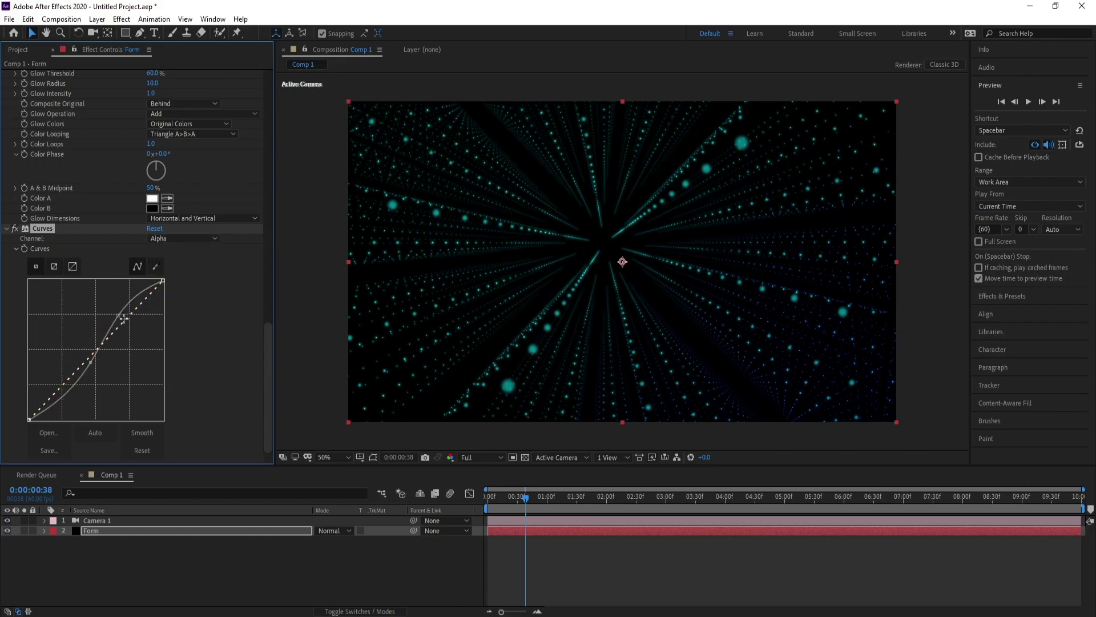
pyautogui.moveTo(123, 319); pyautogui.dragTo(115, 313)
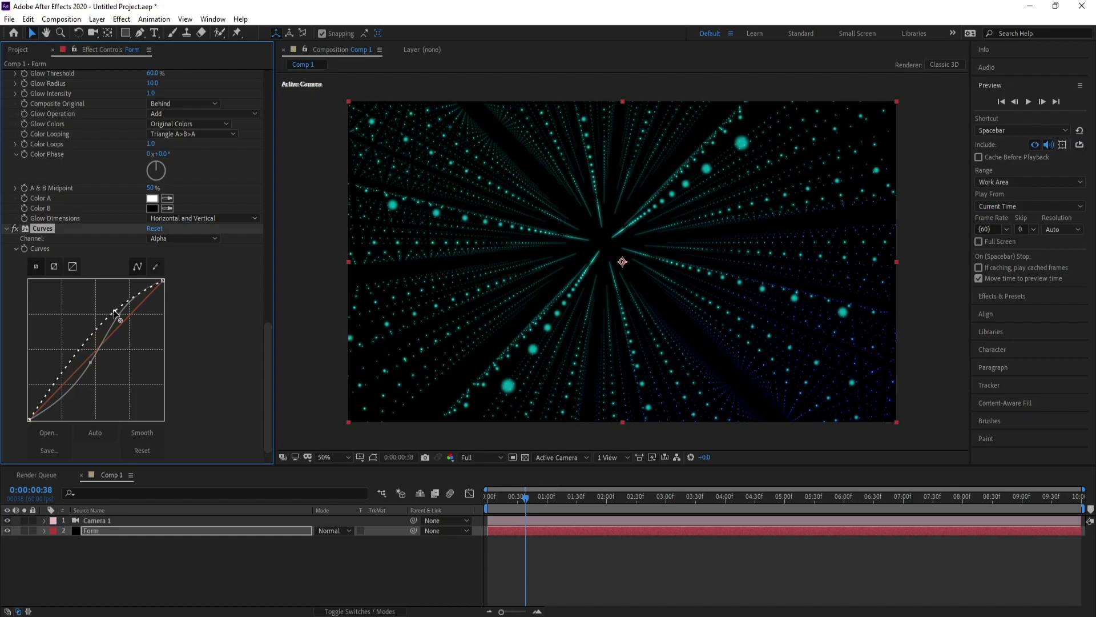
pyautogui.moveTo(73, 355); pyautogui.dragTo(77, 387)
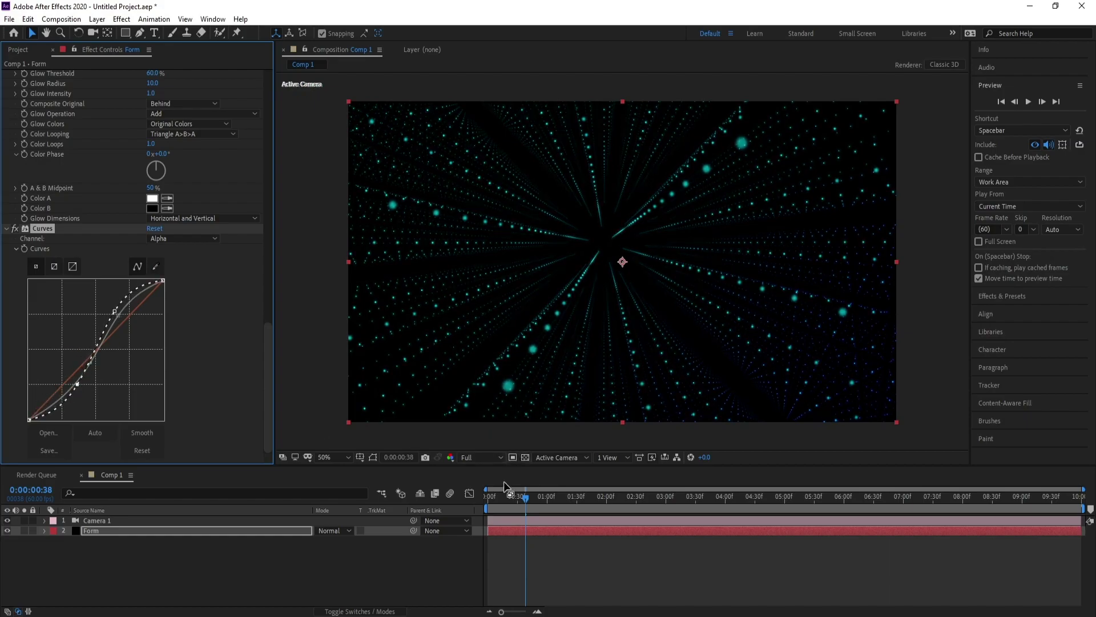
# Replay the composition from the start
pyautogui.click(501, 502)
pyautogui.press('Home')
pyautogui.press('space')
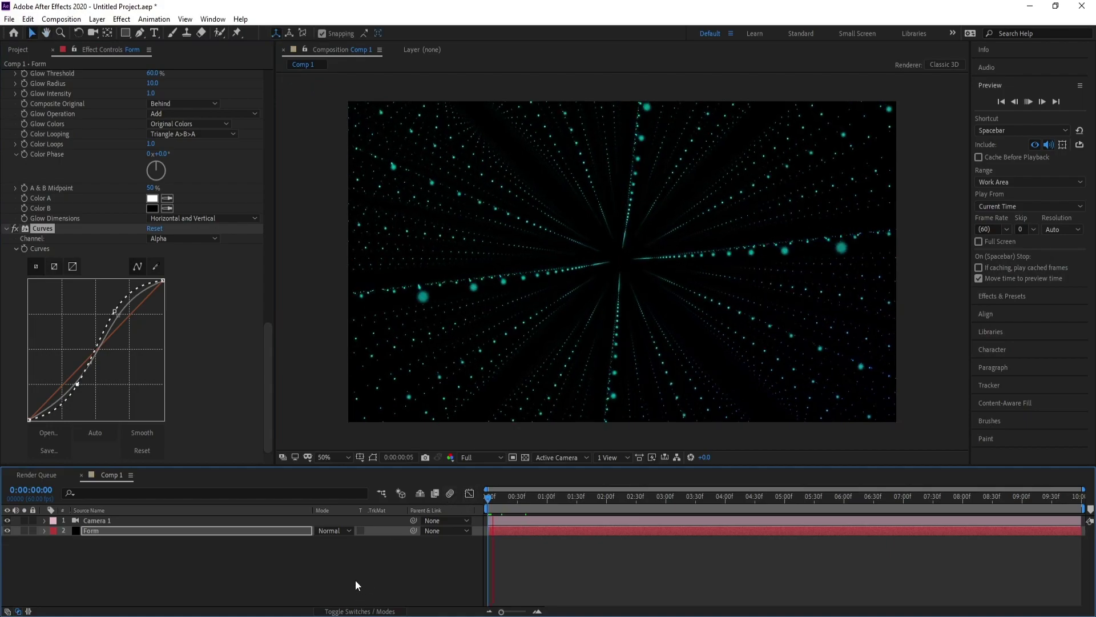